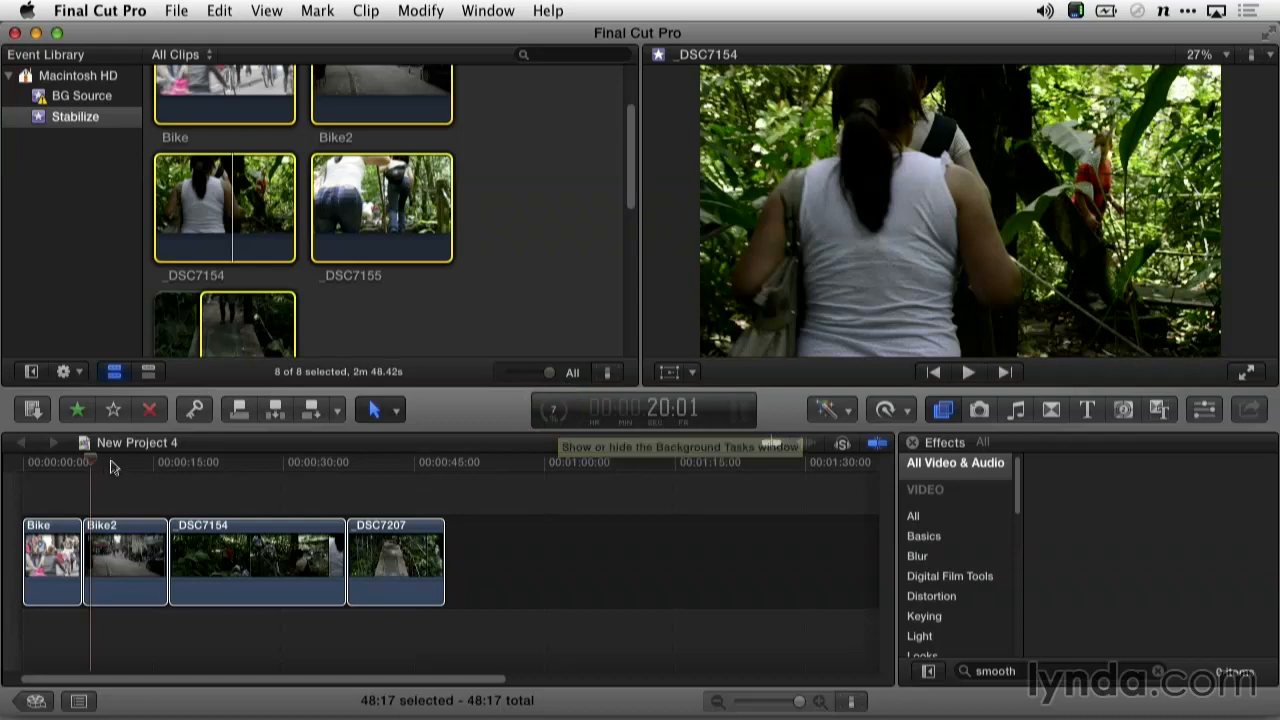
# Scrub the playhead from the street footage near the project start into the forest clip
pyautogui.click(106, 468)
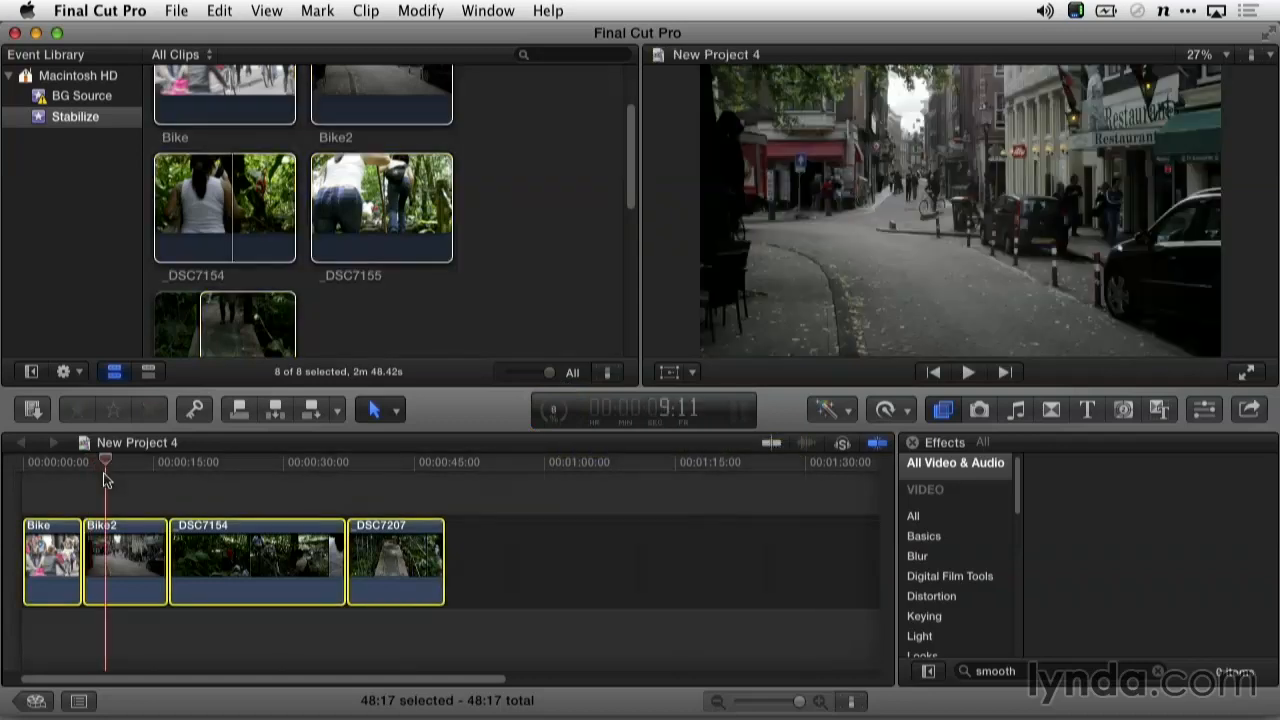
pyautogui.moveTo(123, 472); pyautogui.dragTo(264, 472)
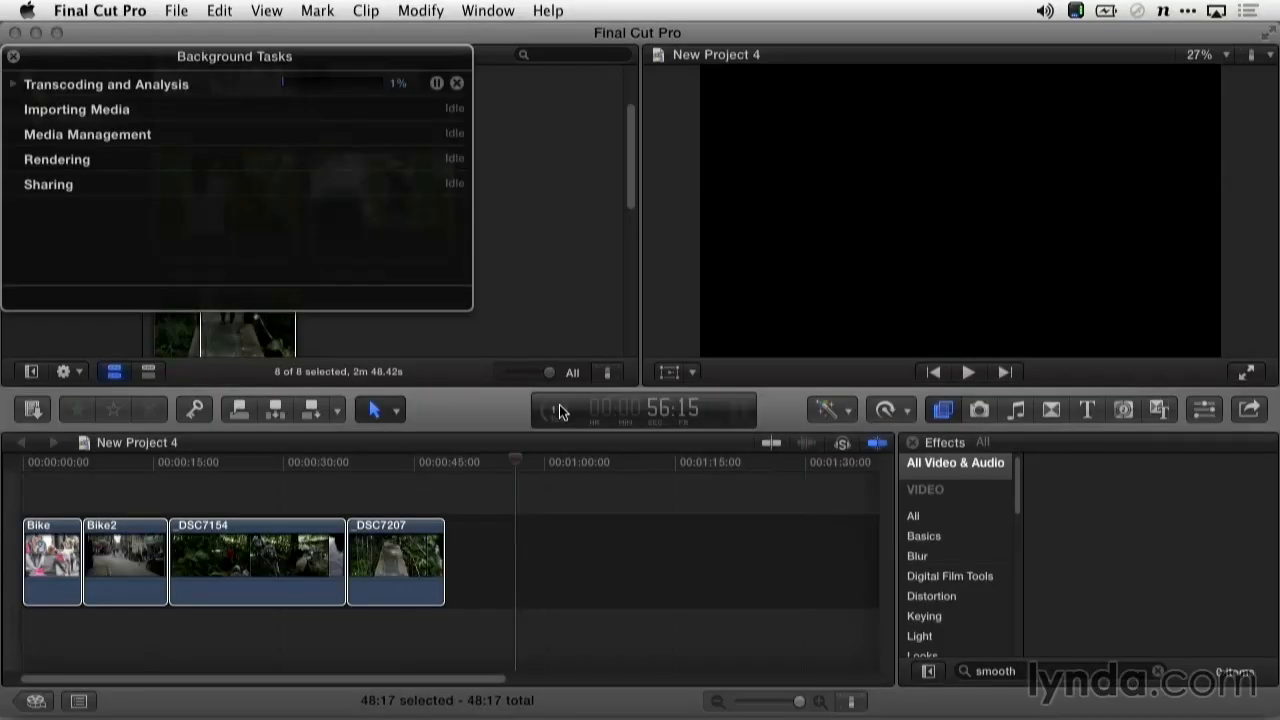
# Expand Transcoding and Analysis to list each Analyzing Clip row and its progress
pyautogui.click(559, 407)
pyautogui.click(15, 85)
pyautogui.click(555, 413)
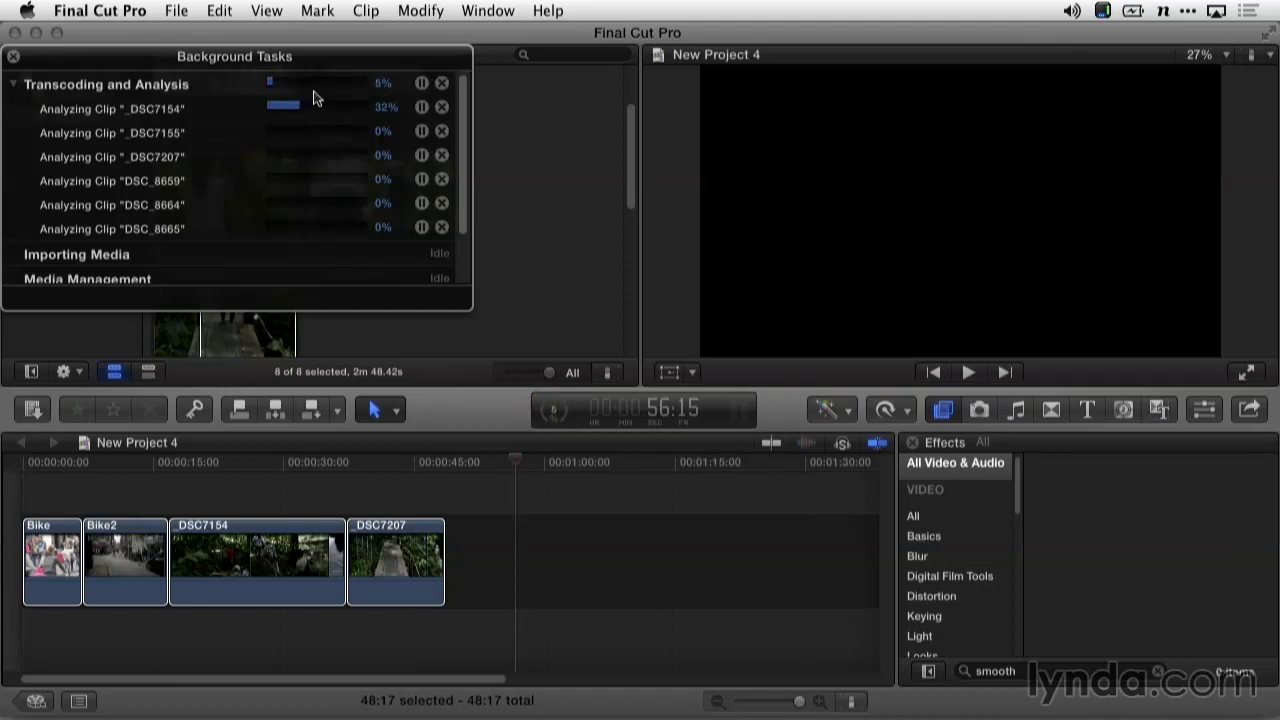
pyautogui.scroll(-1, 253, 213)
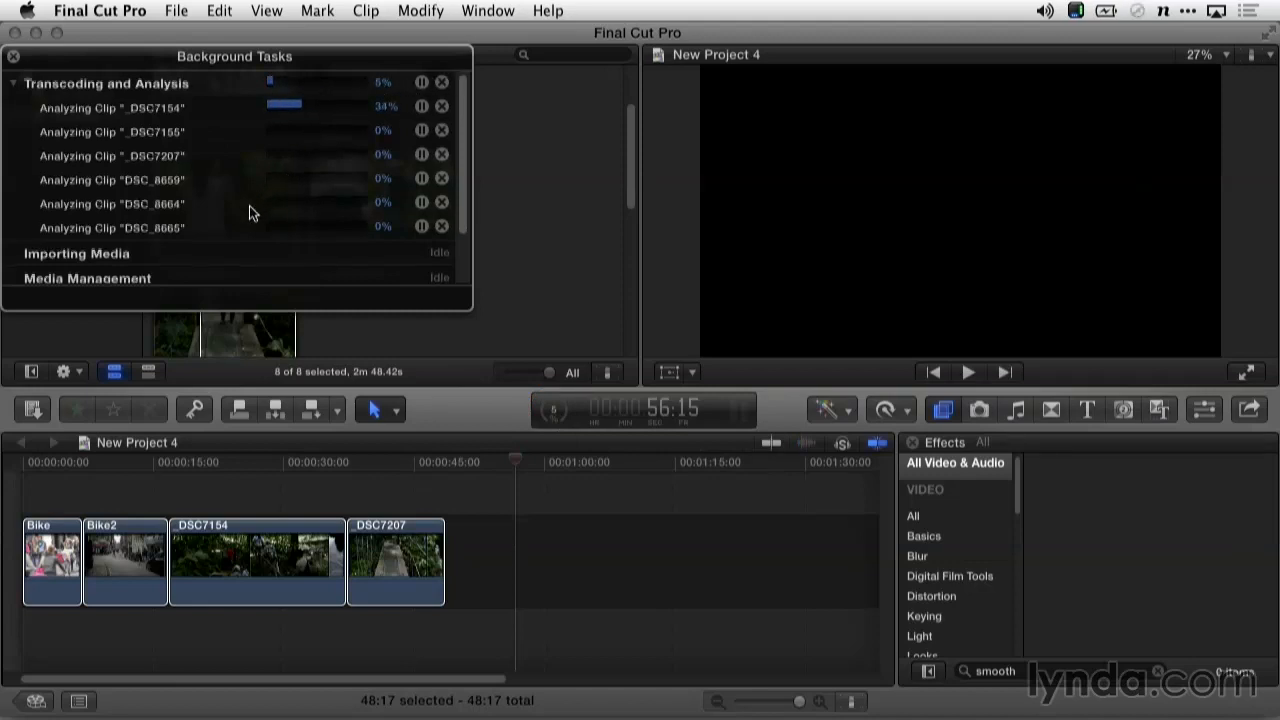
pyautogui.scroll(-1, 250, 213)
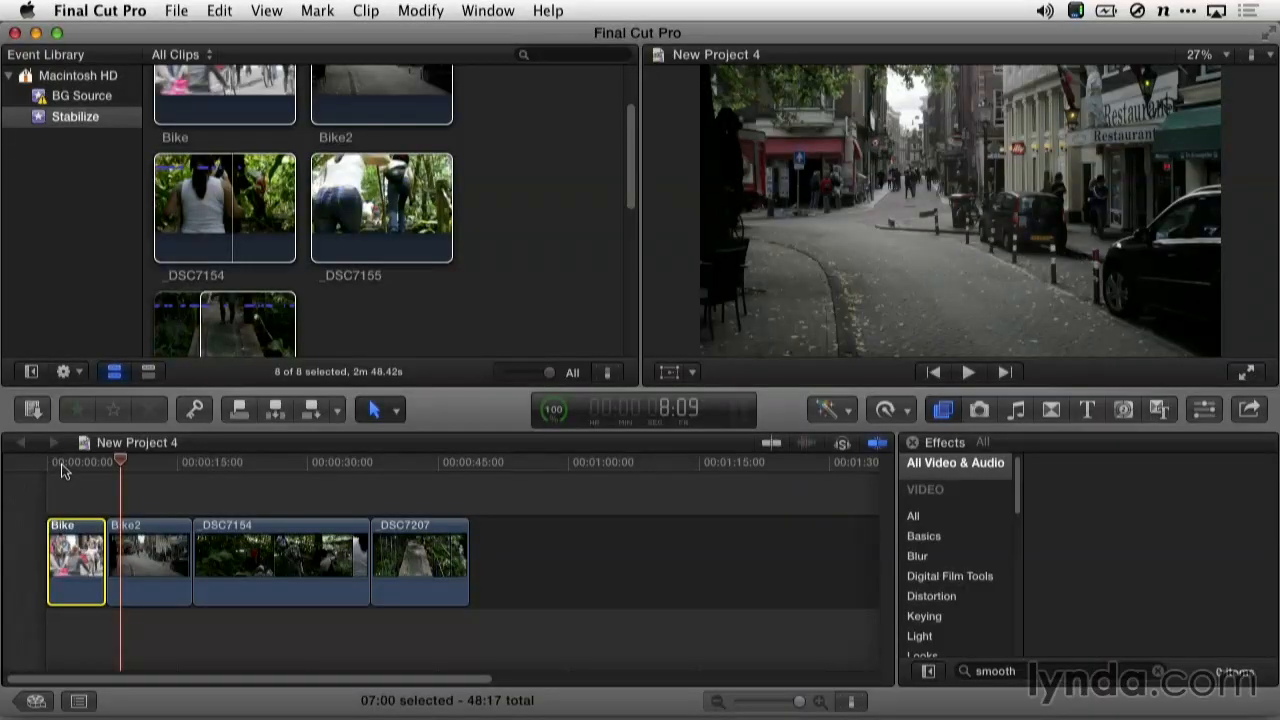
# Return the playhead to the start of the project to review the shaky footage
pyautogui.click(35, 470)
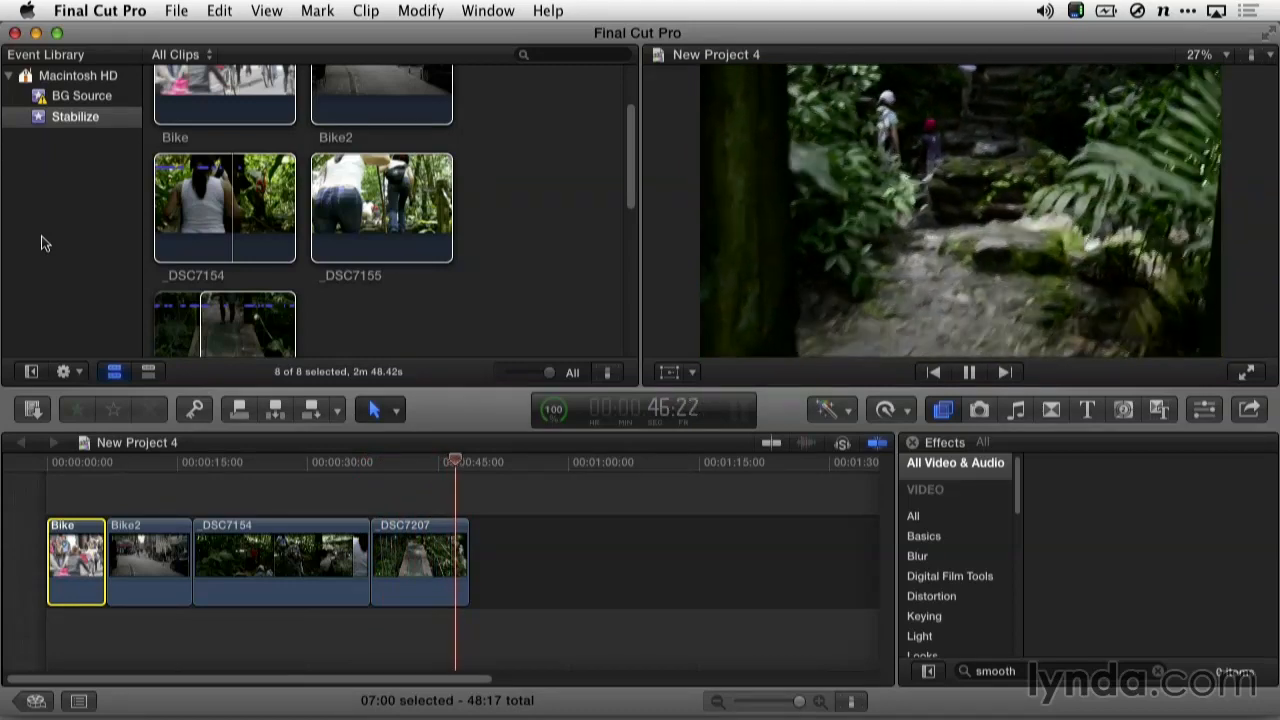
# Stop playback, move the playhead to 7:00, and select the Bike2 clip
pyautogui.press('Home')
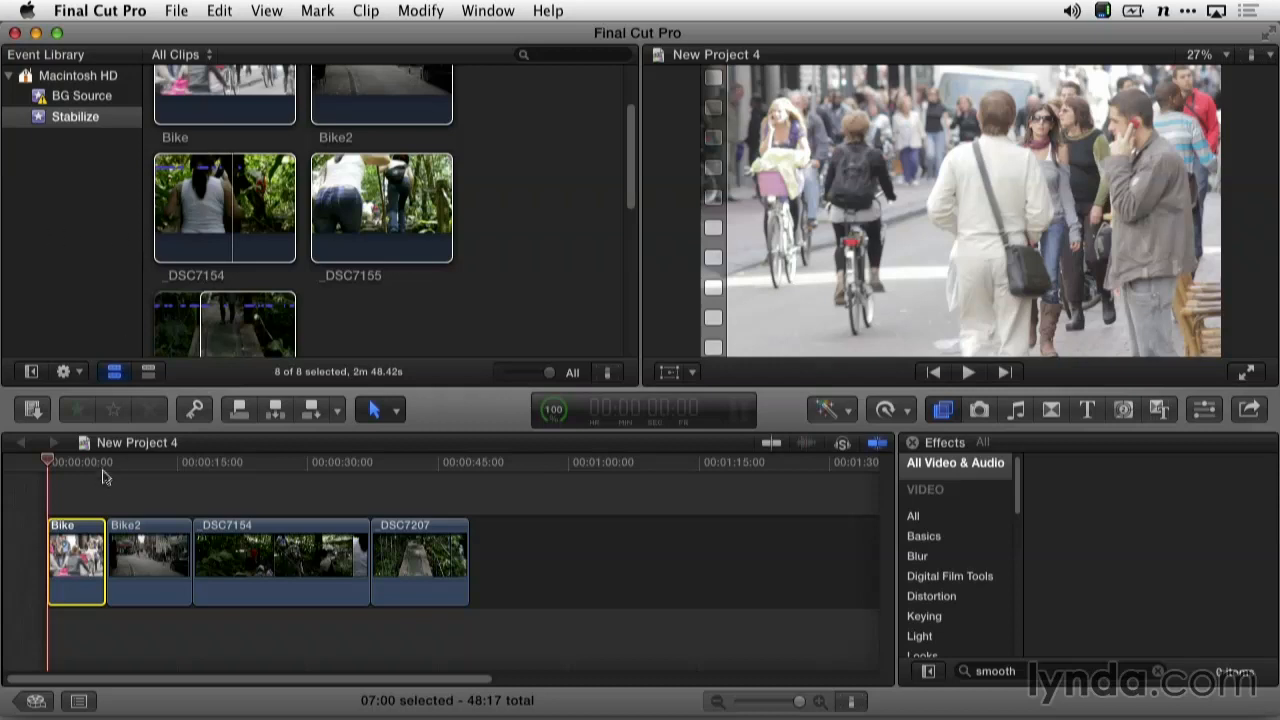
pyautogui.click(108, 463)
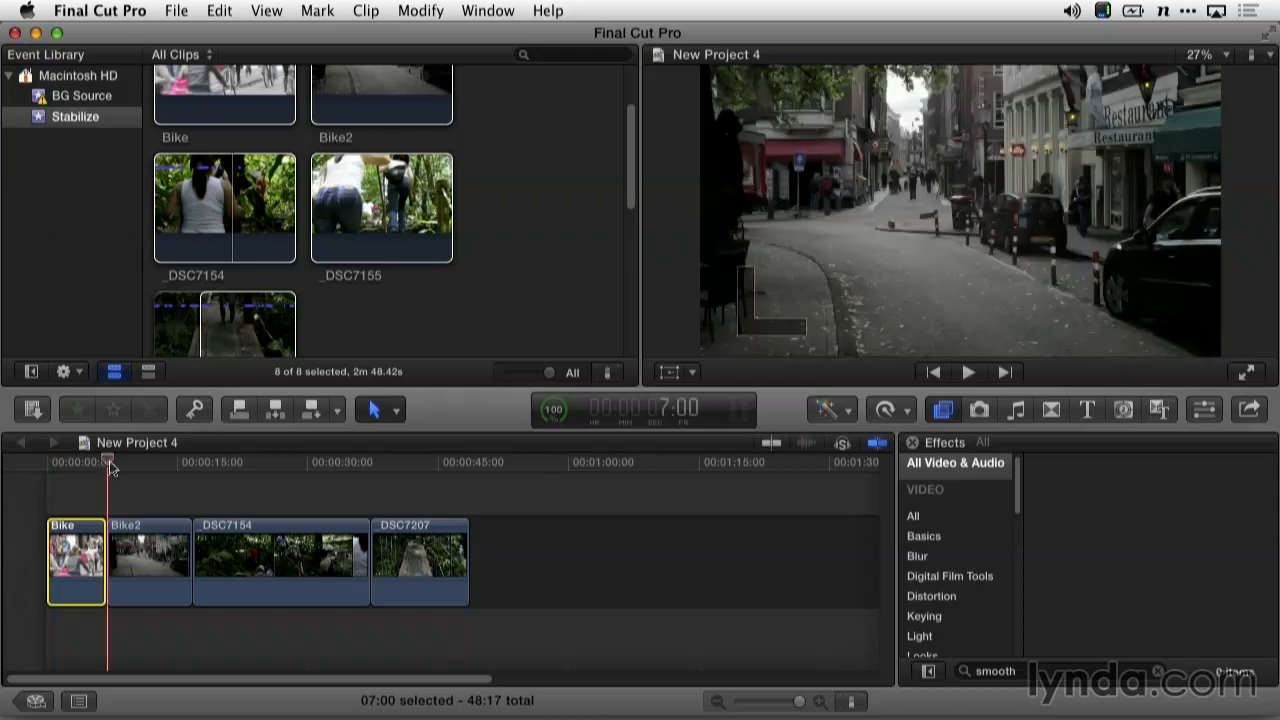
pyautogui.click(146, 537)
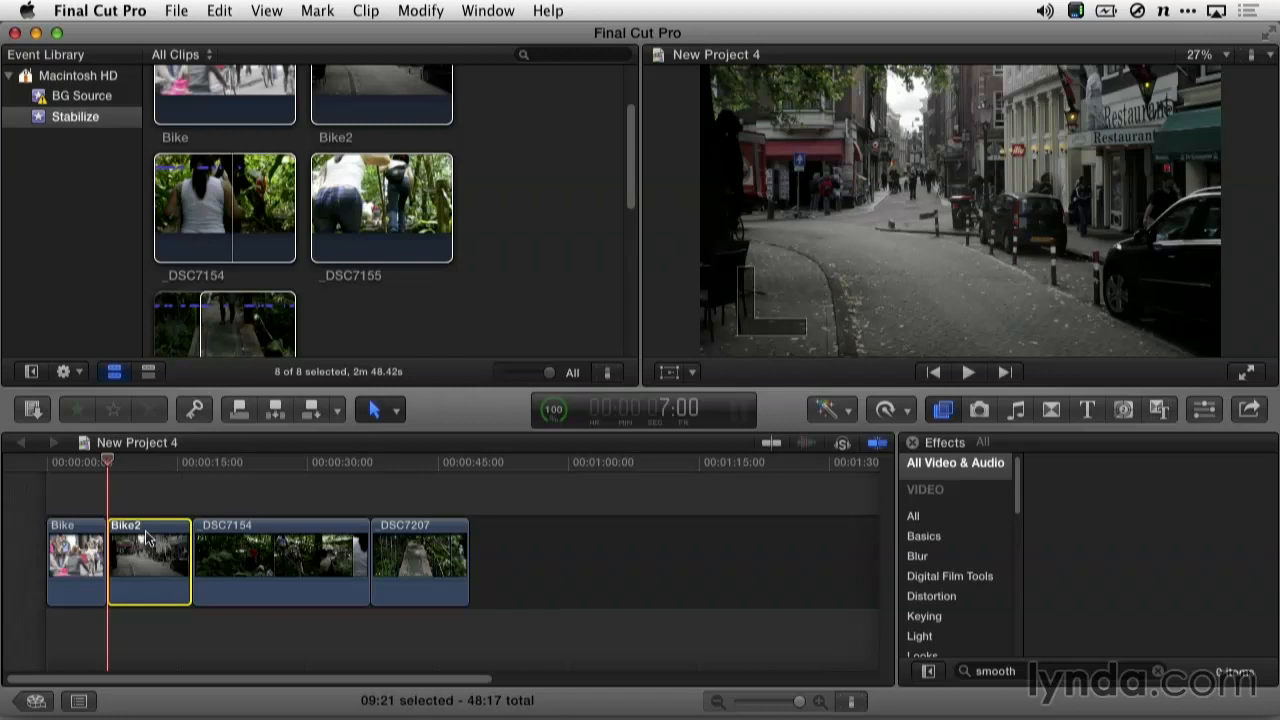
# In Bike2's Inspector, toggle Stabilization off and back on, keeping default 2.5 smoothing
pyautogui.press('super+4')
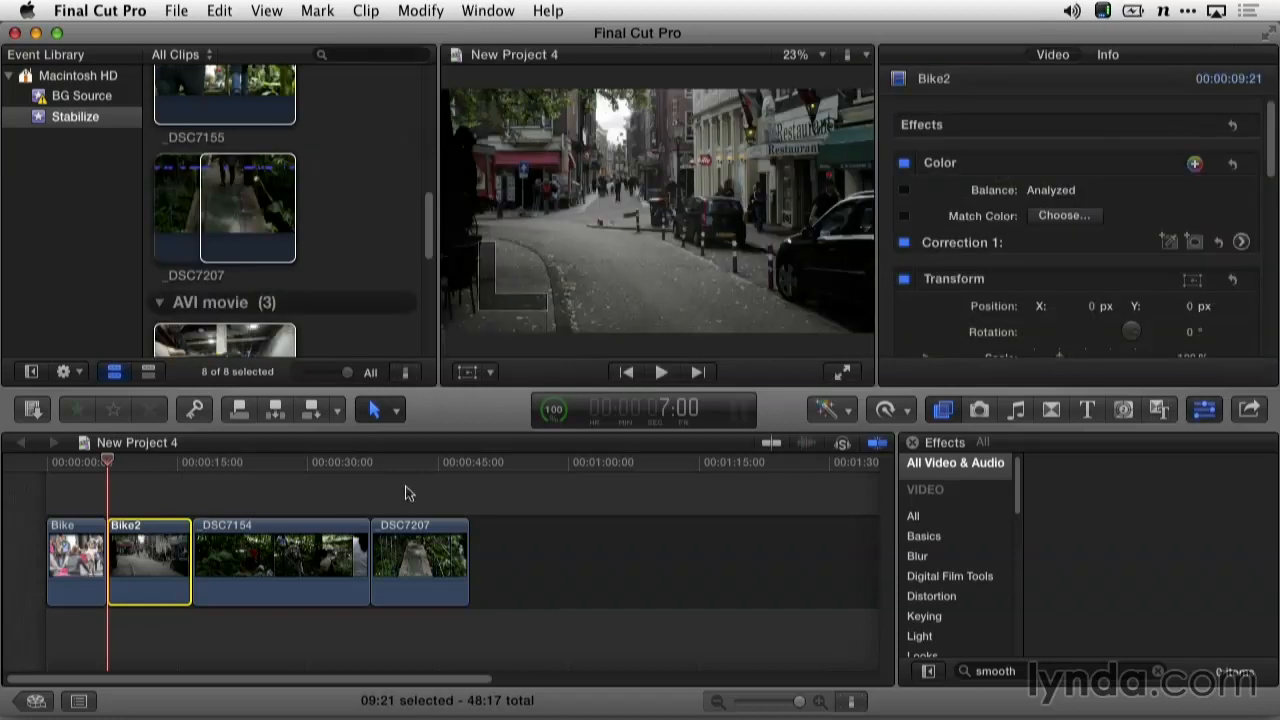
pyautogui.moveTo(1272, 165); pyautogui.dragTo(1240, 310)
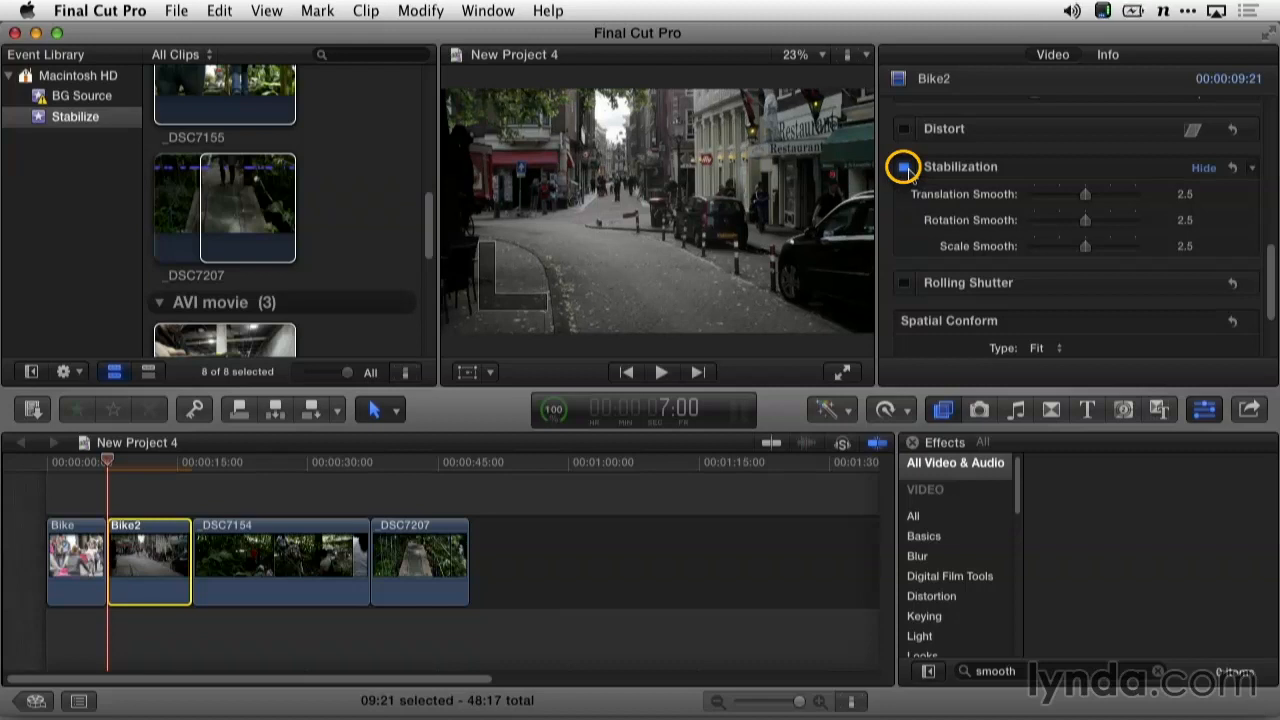
pyautogui.click(904, 167)
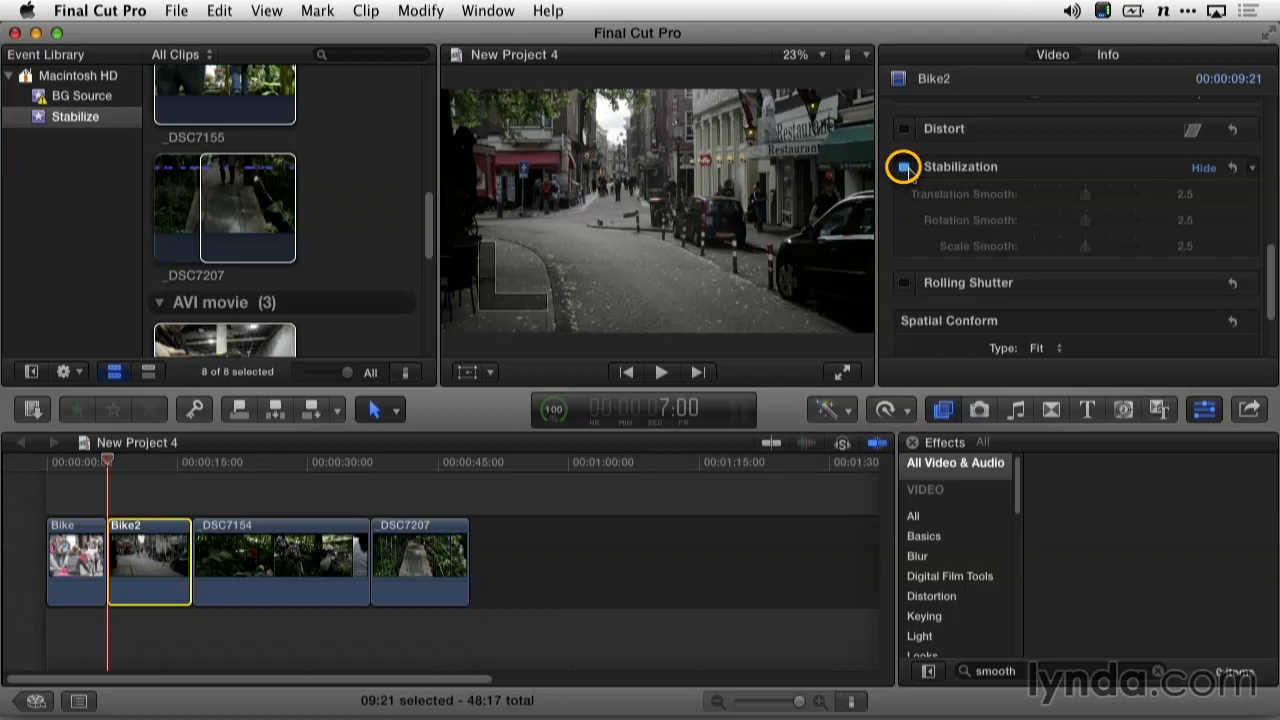
pyautogui.click(904, 167)
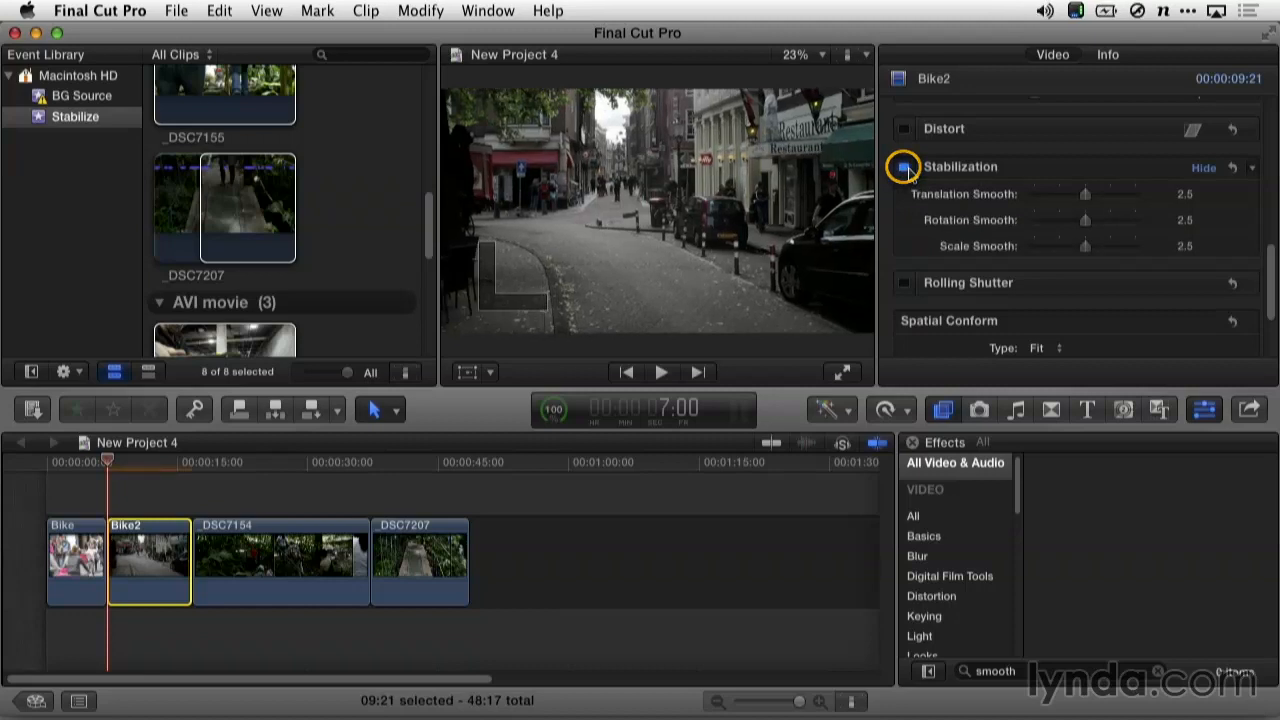
pyautogui.click(1254, 172)
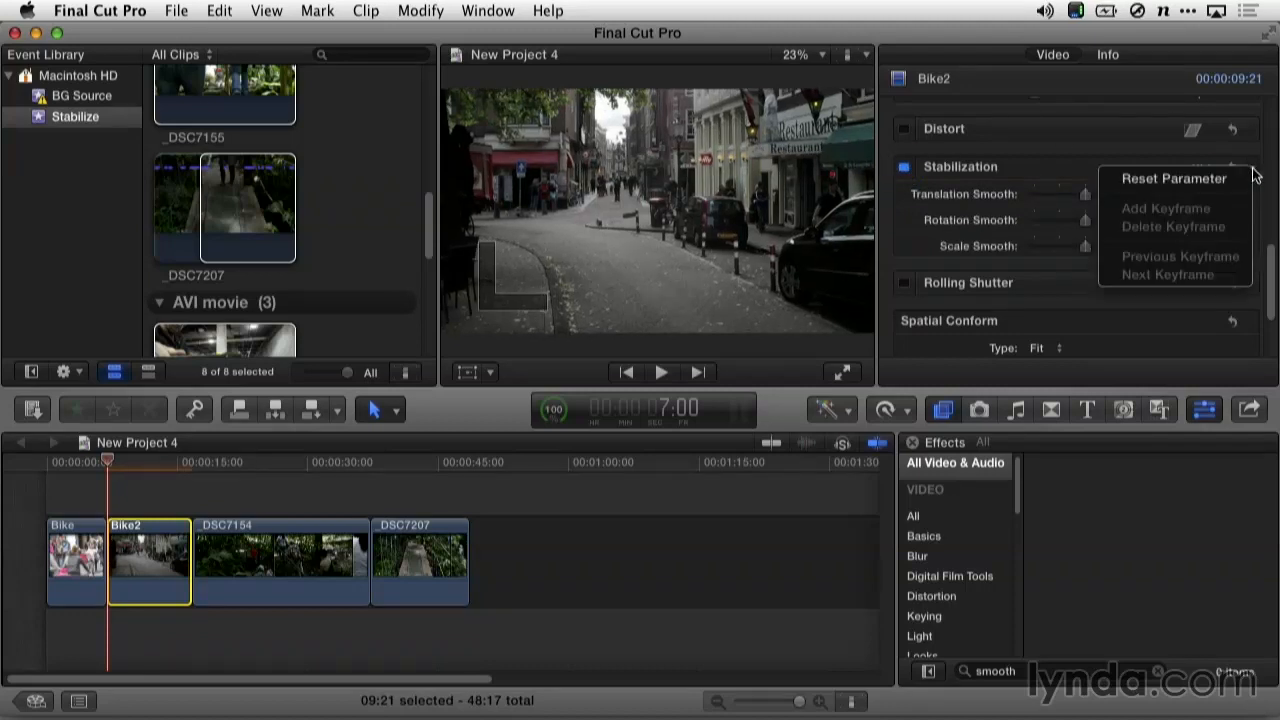
pyautogui.click(1254, 172)
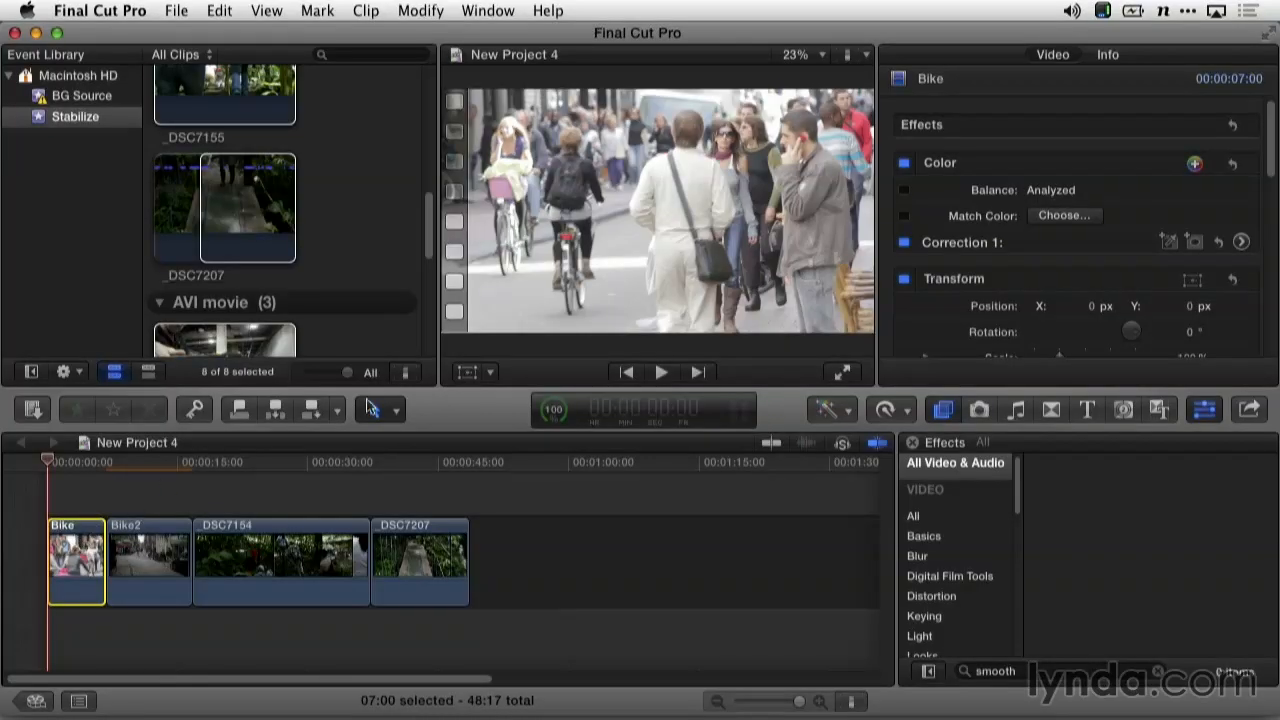
# Enable Stabilization on the Bike clip and raise its Translation Smooth to 2.75
pyautogui.moveTo(1268, 172); pyautogui.dragTo(1248, 296)
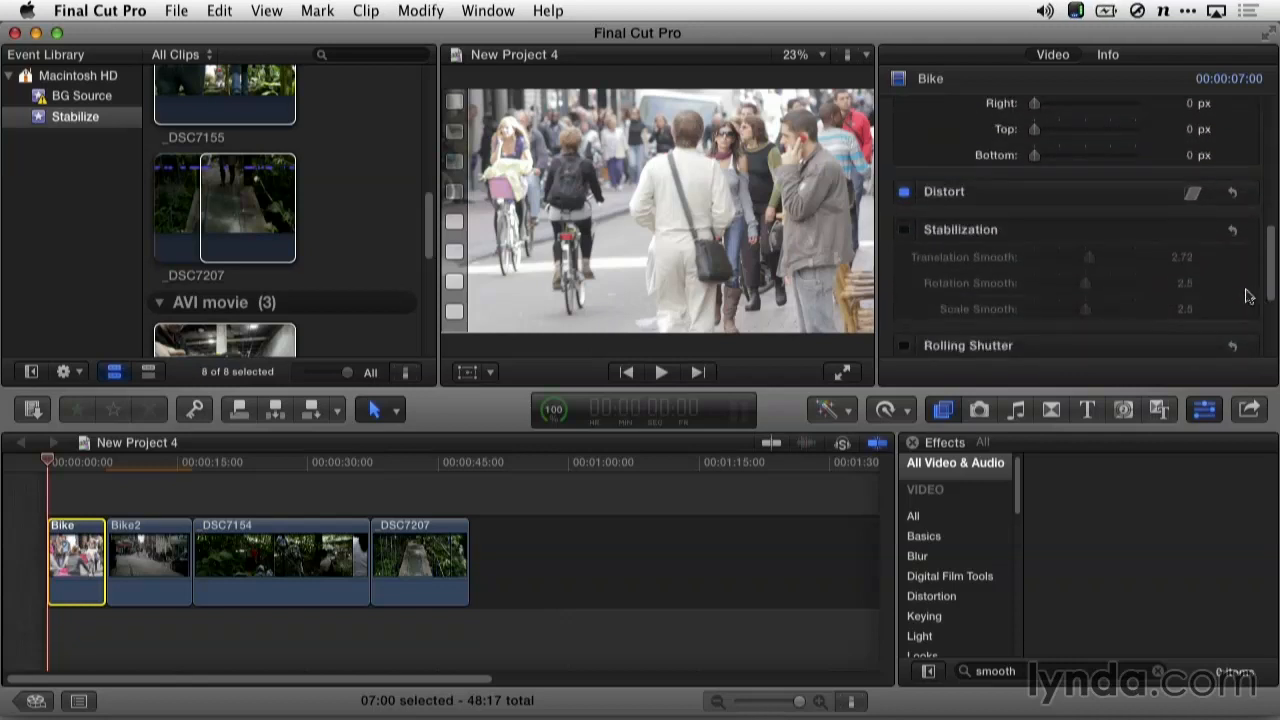
pyautogui.click(904, 231)
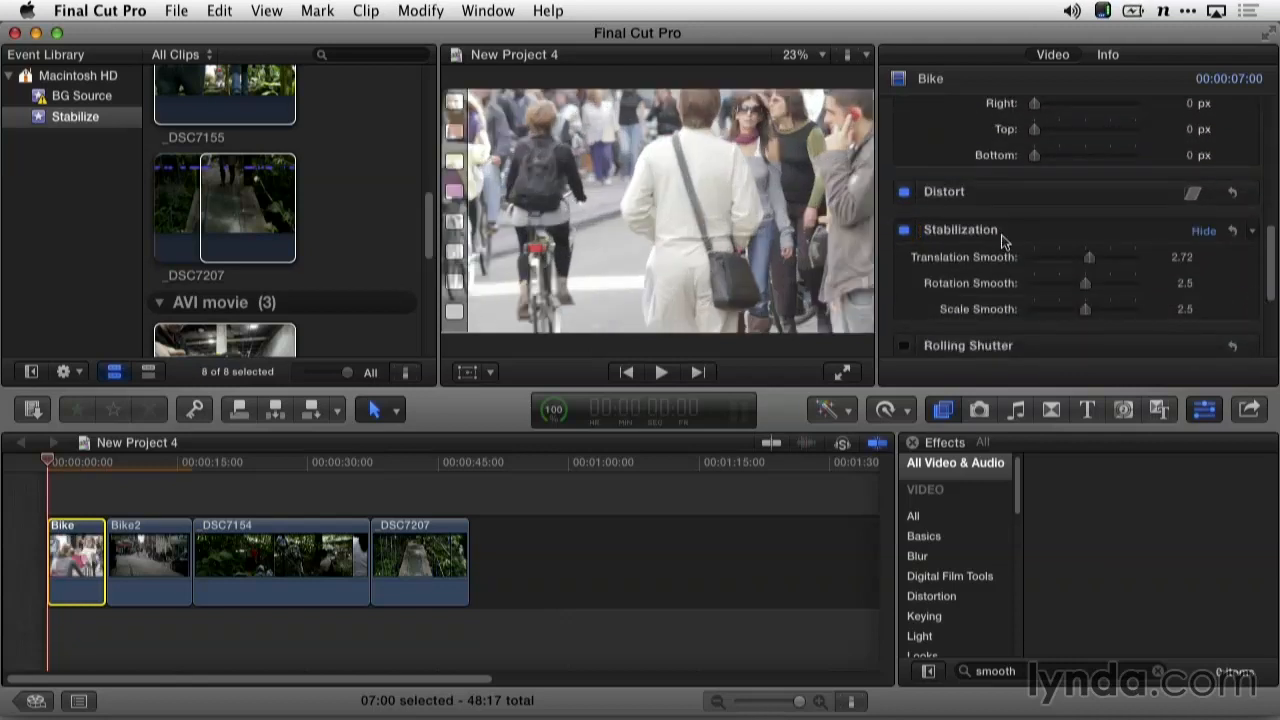
pyautogui.moveTo(1104, 267)
pyautogui.mouseDown()
pyautogui.moveTo(1153, 263)
pyautogui.moveTo(1091, 262)
pyautogui.mouseUp()
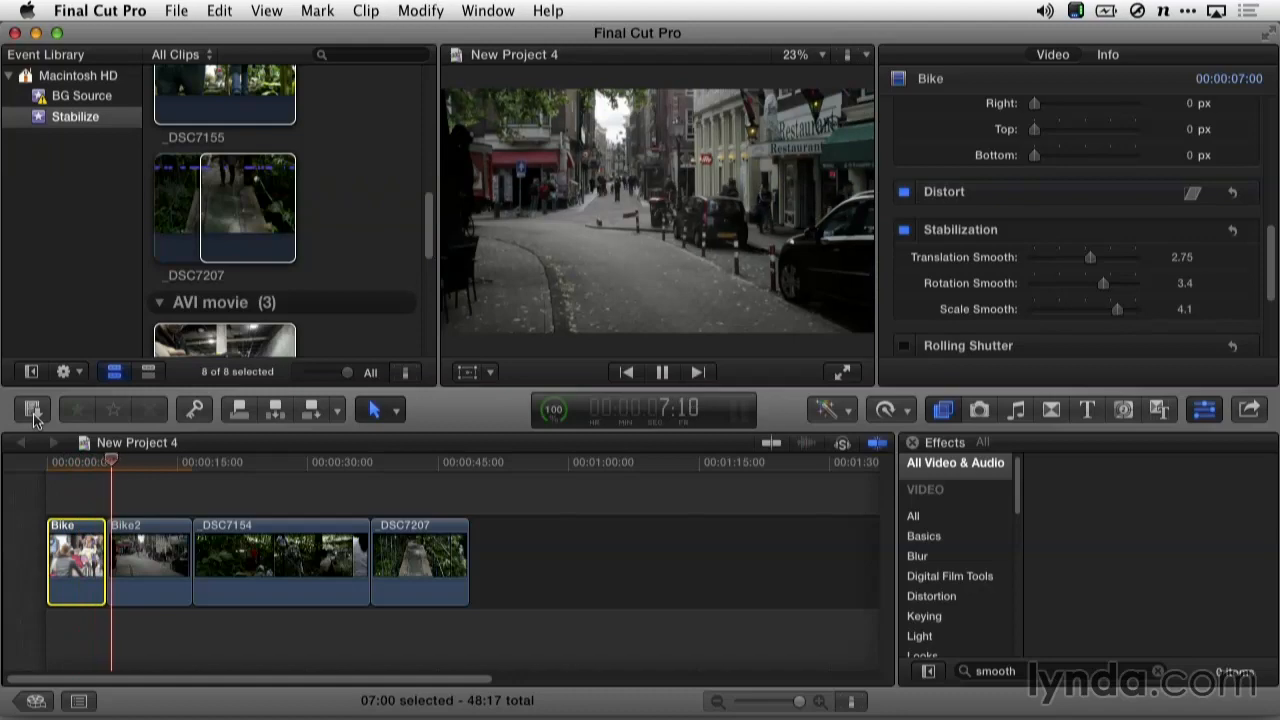
# Scrub through the stabilized Bike footage, then select _DSC7154 to view its effect settings
pyautogui.click(210, 472)
pyautogui.click(85, 475)
pyautogui.moveTo(85, 475); pyautogui.dragTo(221, 470)
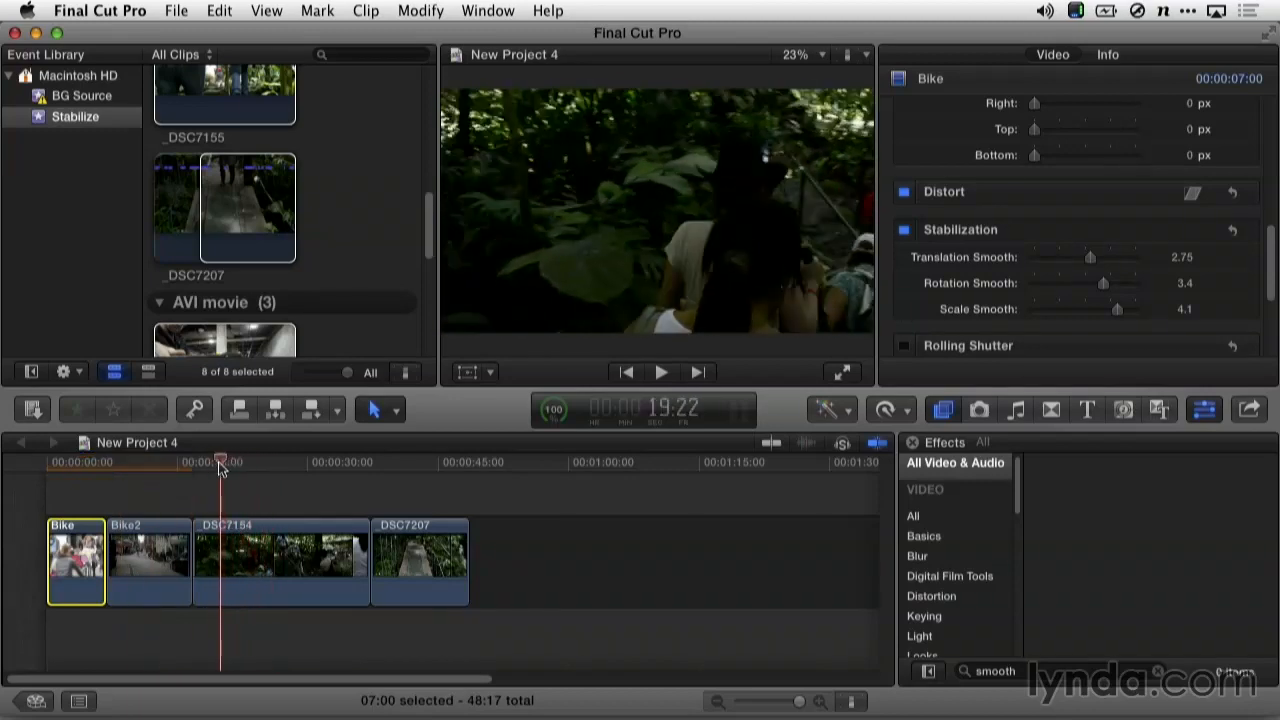
pyautogui.click(235, 560)
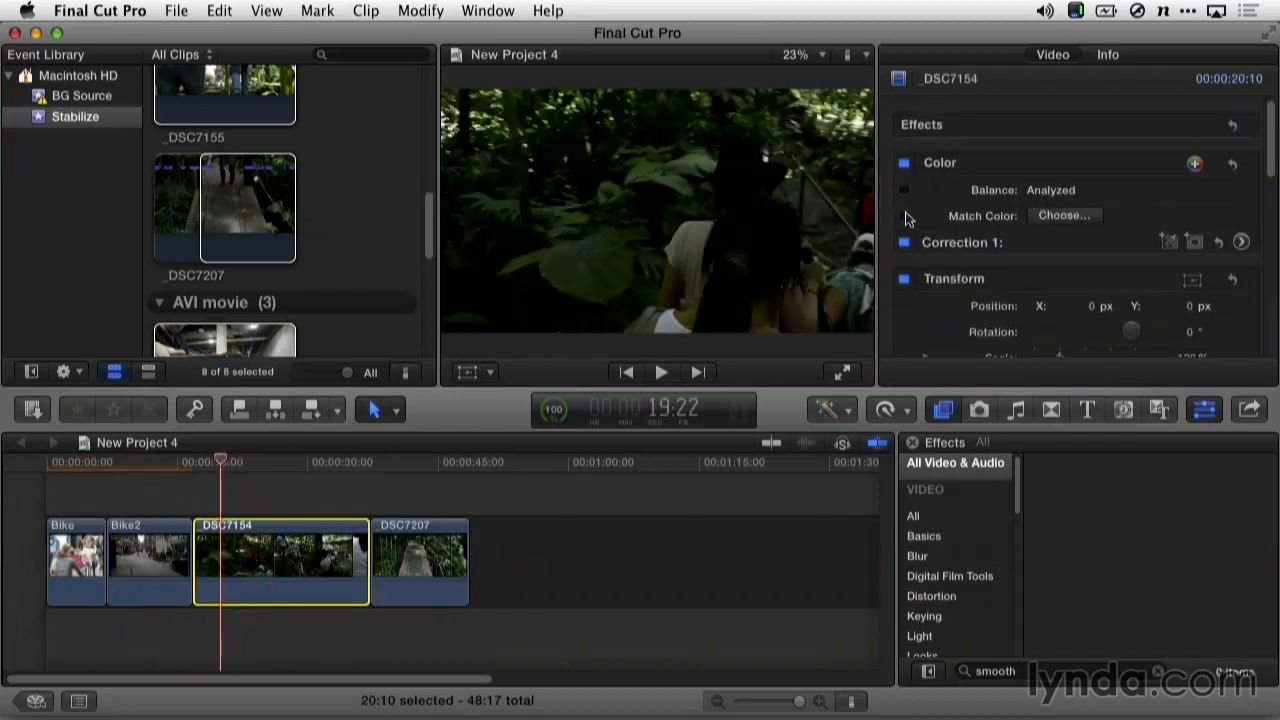
pyautogui.click(904, 195)
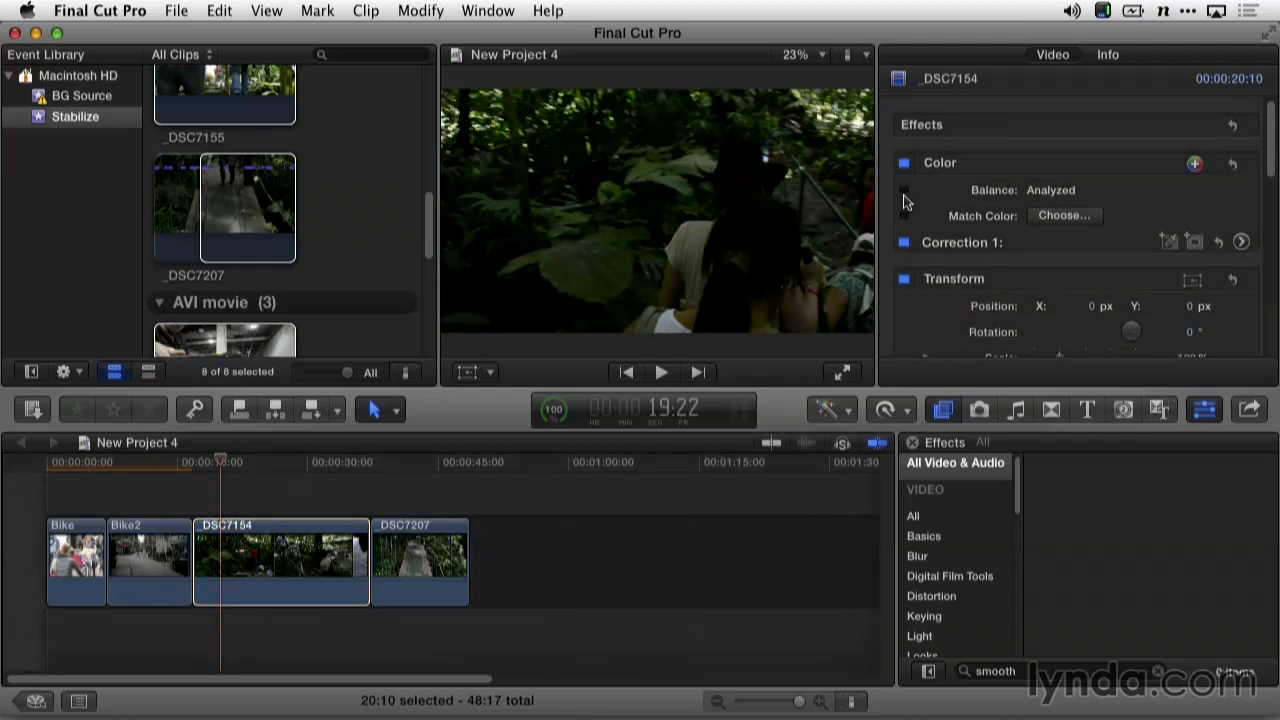
# Re-enable the clip's color balance and turn on Background render in Playback preferences
pyautogui.click(905, 192)
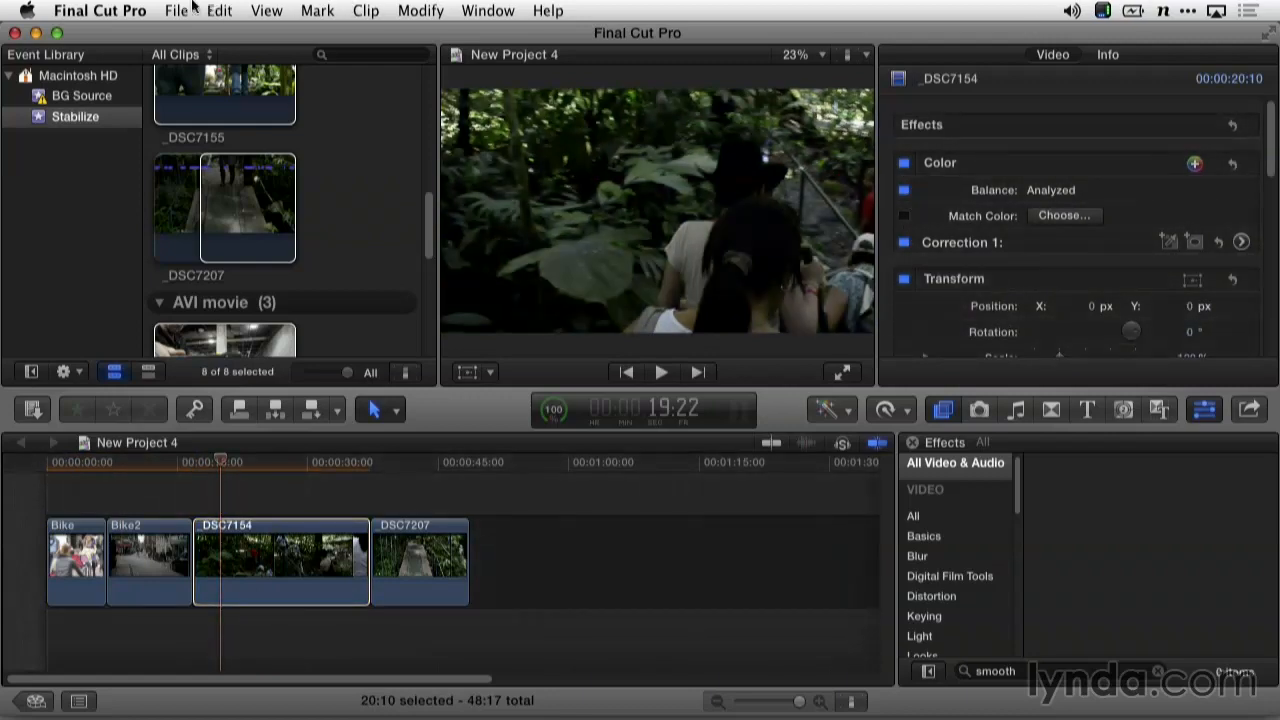
pyautogui.click(100, 10)
pyautogui.click(105, 62)
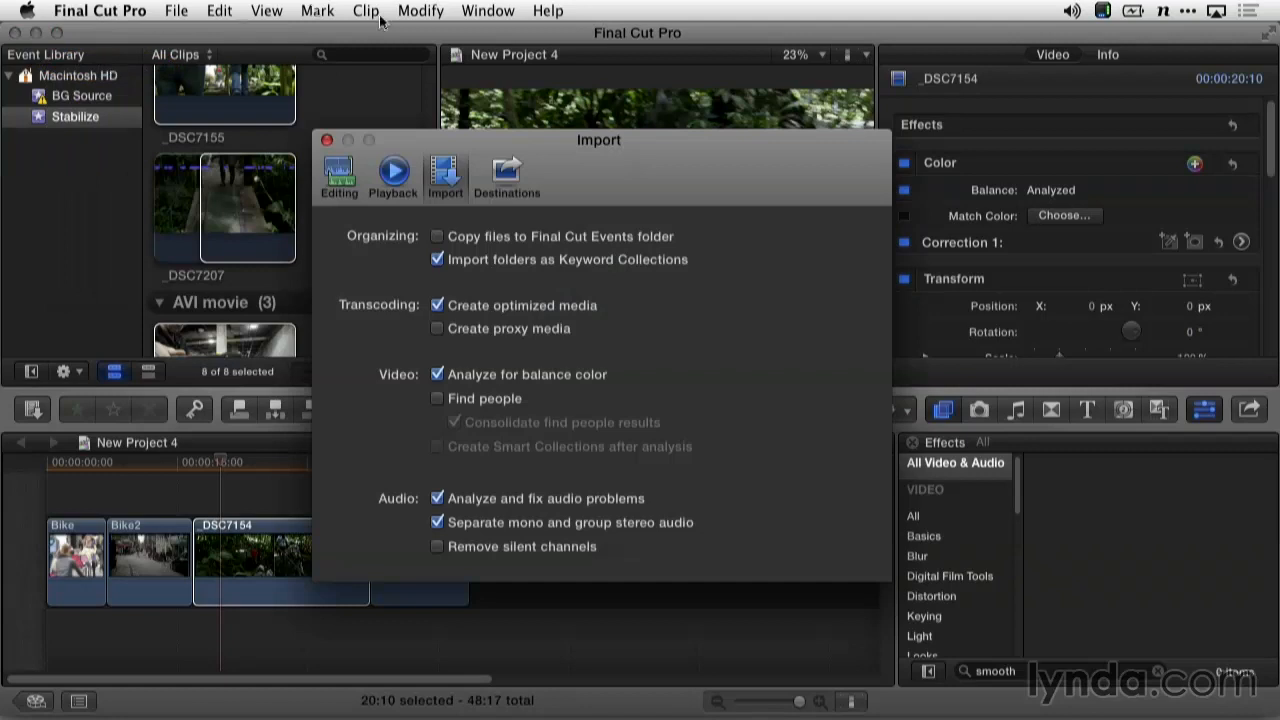
pyautogui.click(393, 174)
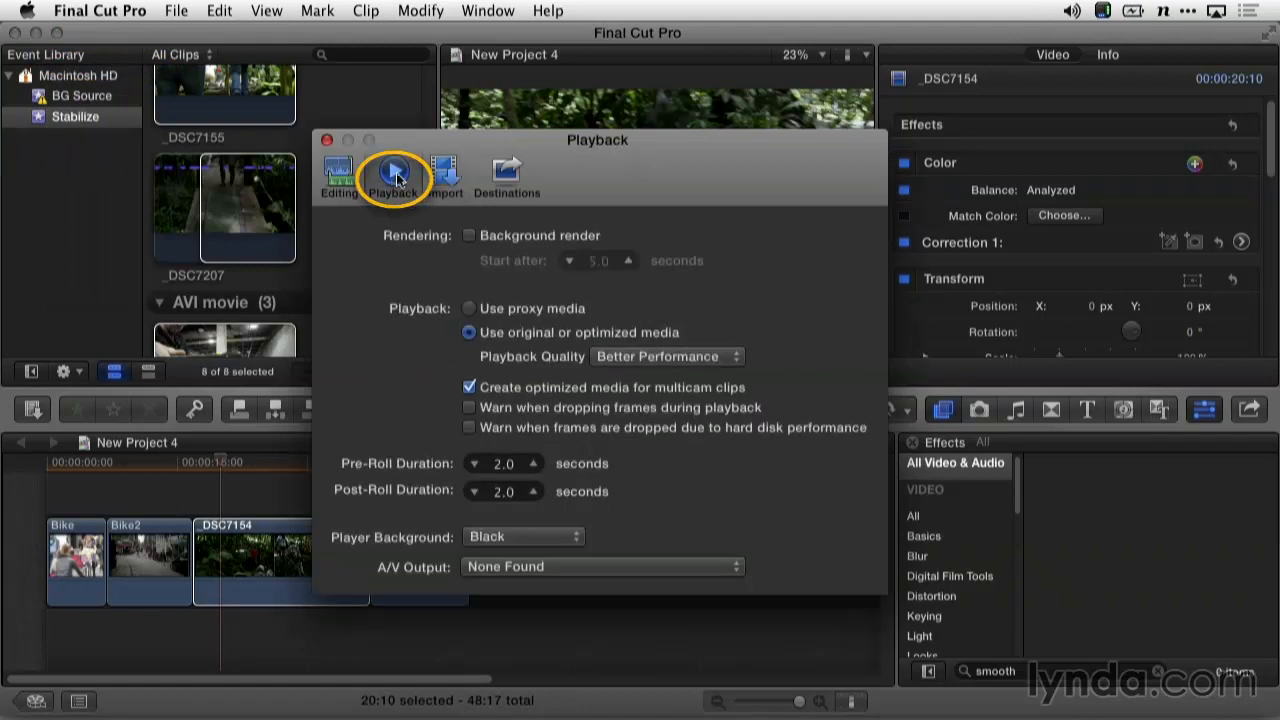
pyautogui.click(469, 237)
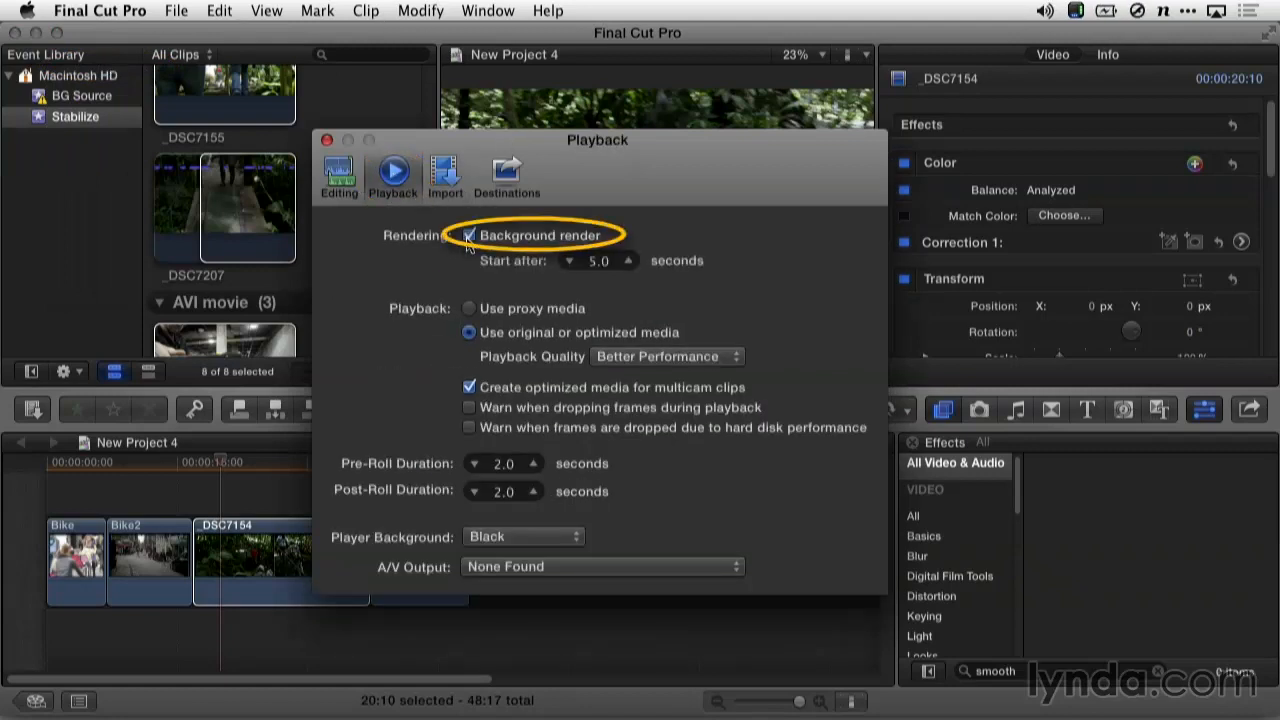
# Raise the background render Start after delay to 204 seconds and close the preferences
pyautogui.click(628, 261)
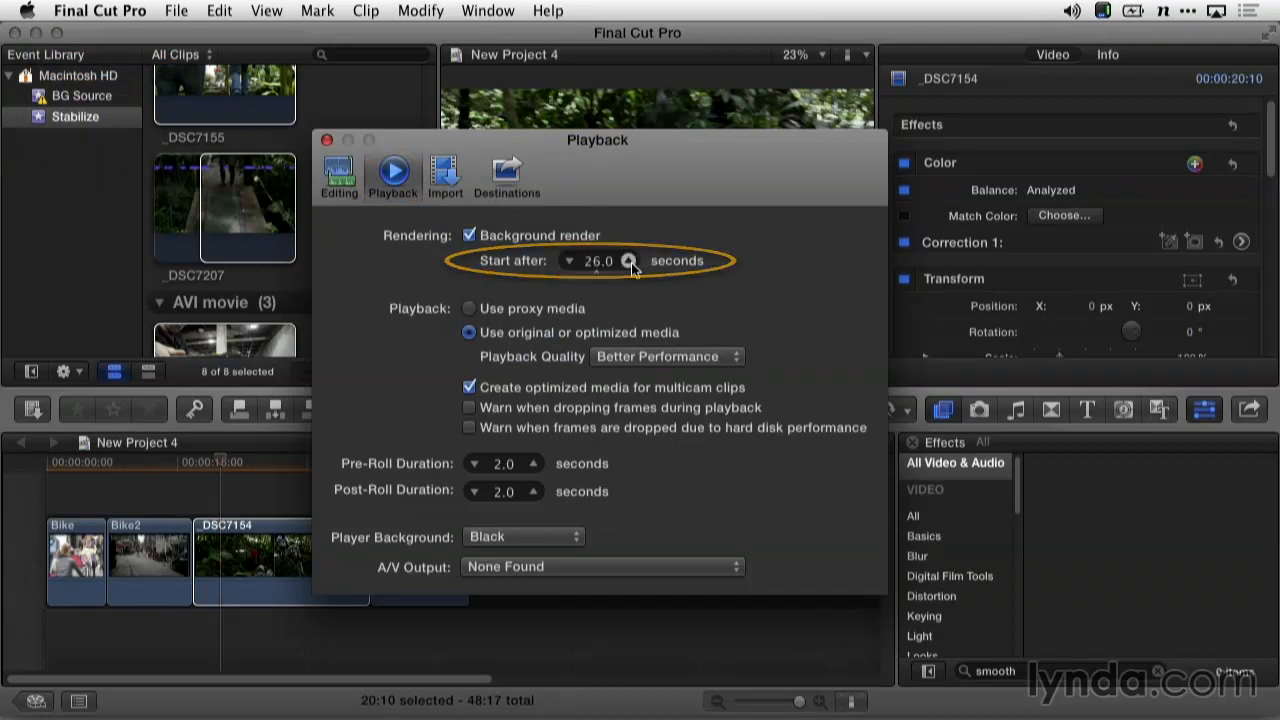
pyautogui.click(591, 262)
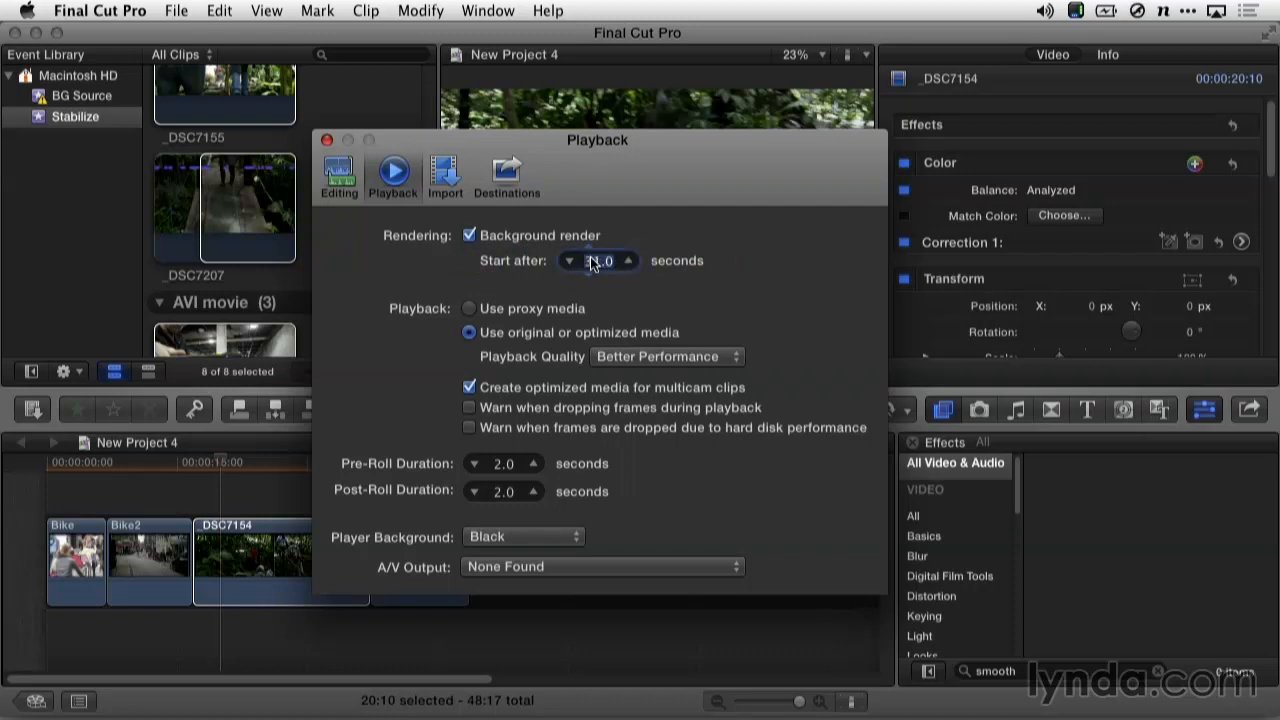
pyautogui.click(630, 261)
pyautogui.click(630, 261)
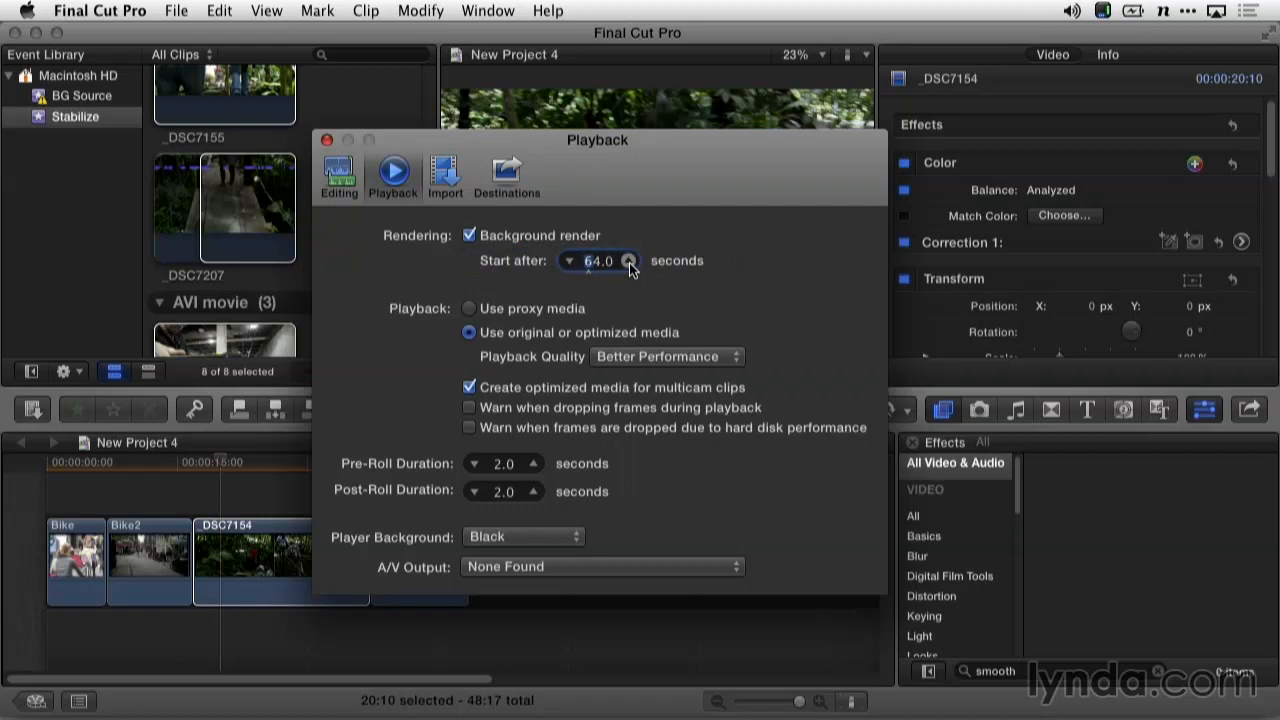
pyautogui.click(629, 262)
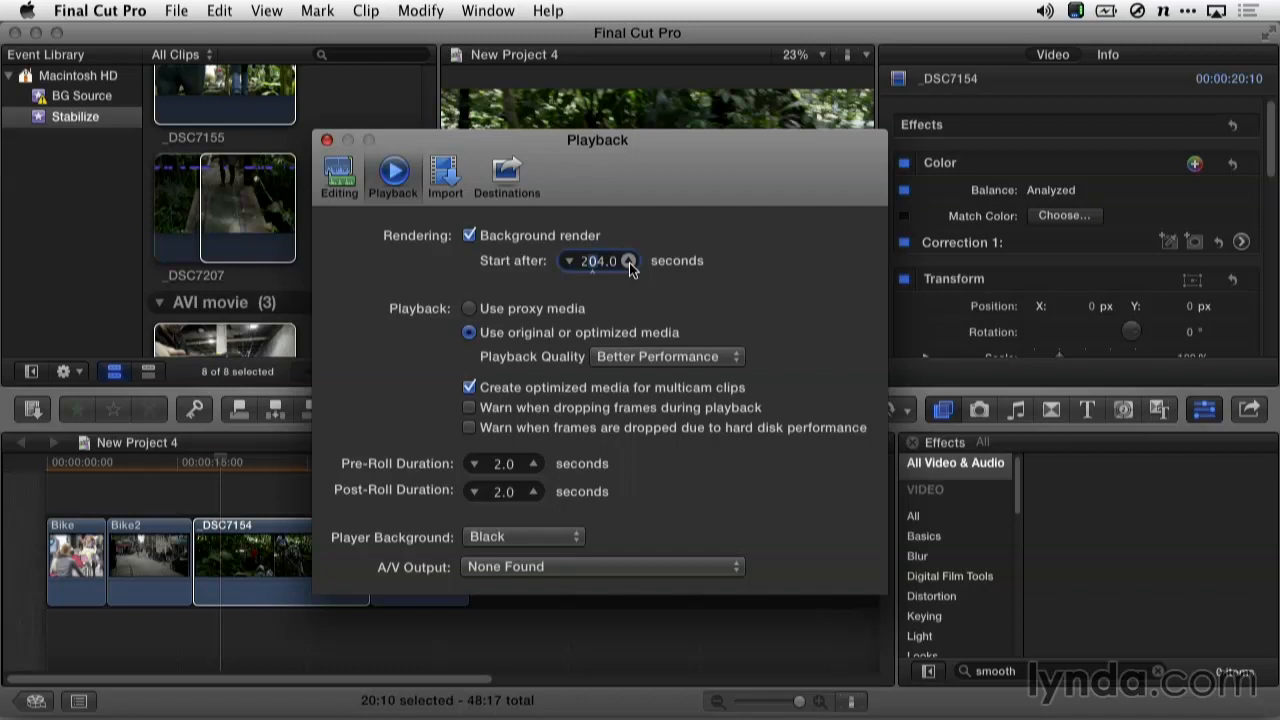
pyautogui.click(326, 141)
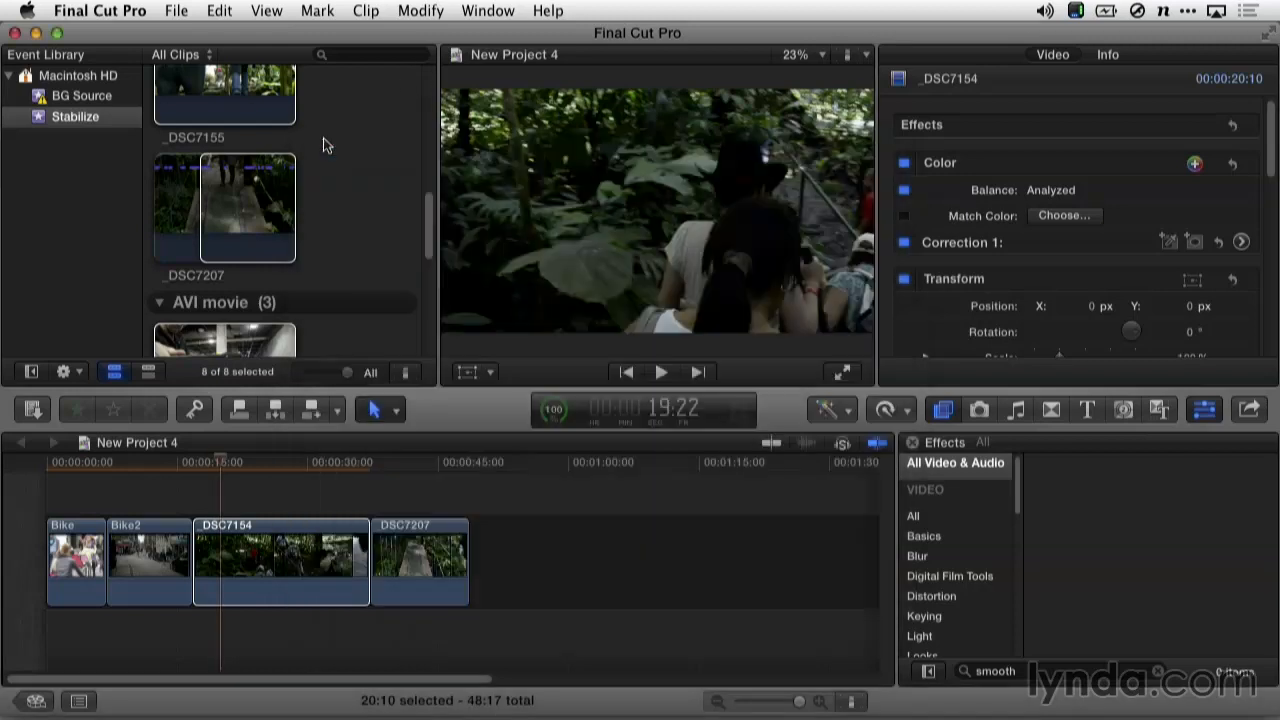
# Play _DSC7154 to see the shake and enable its Stabilization at default 2.5 smoothing
pyautogui.click(201, 466)
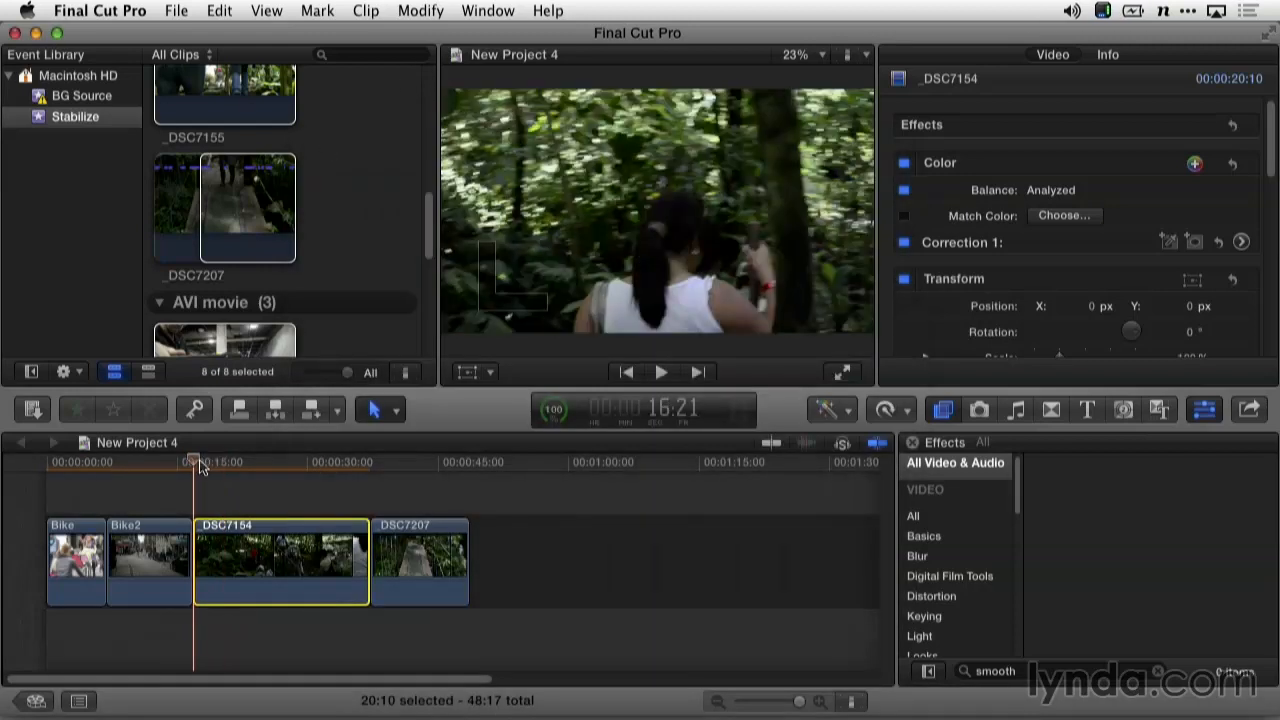
pyautogui.press('space')
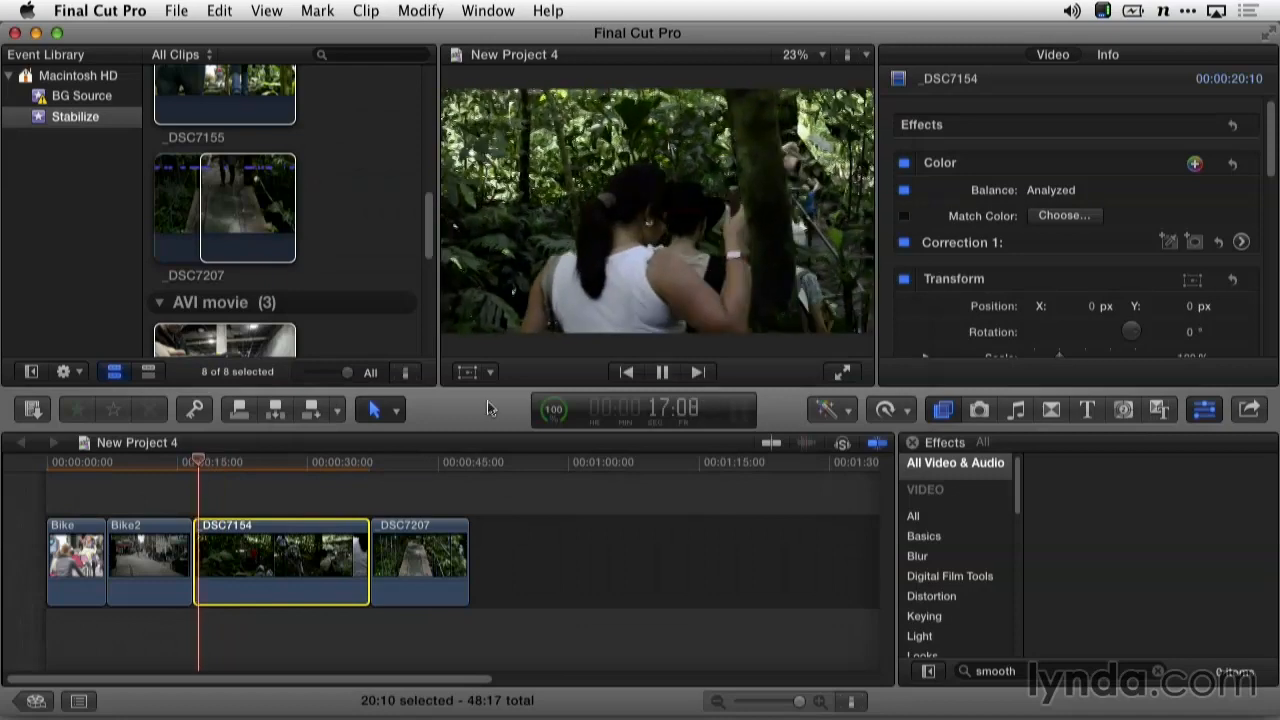
pyautogui.scroll(-10, 1240, 220)
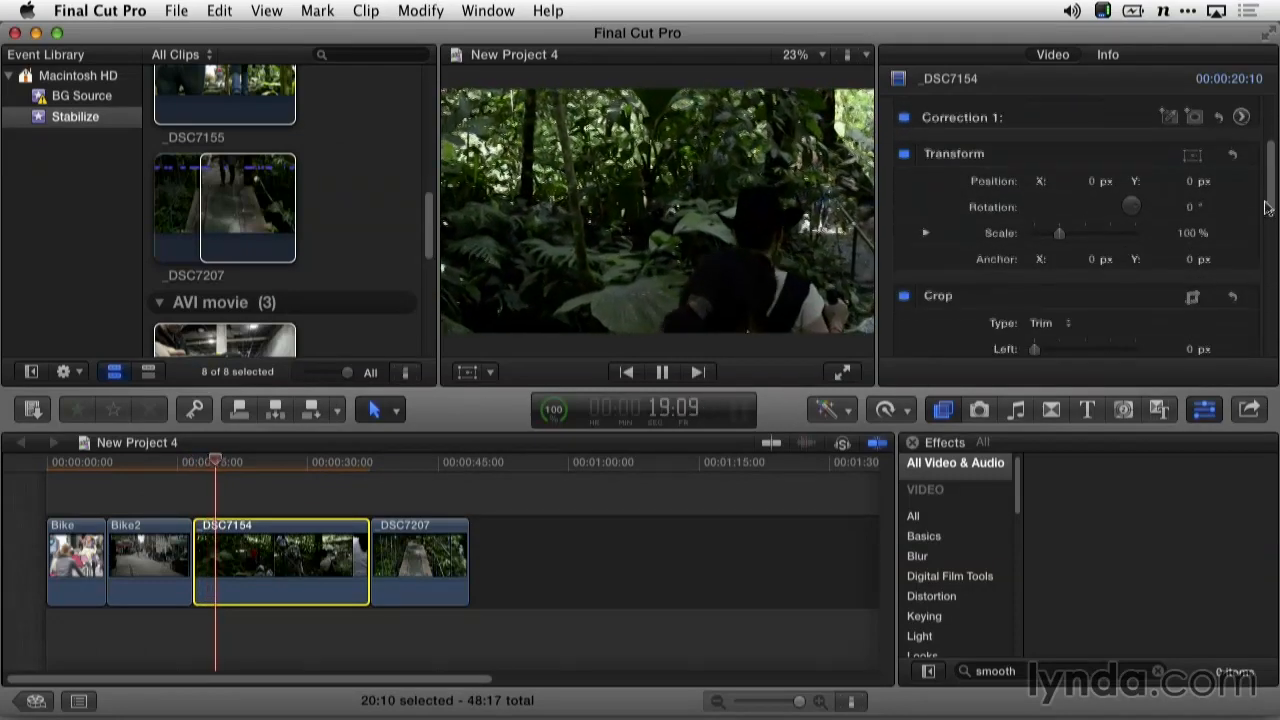
pyautogui.scroll(2, 1071, 249)
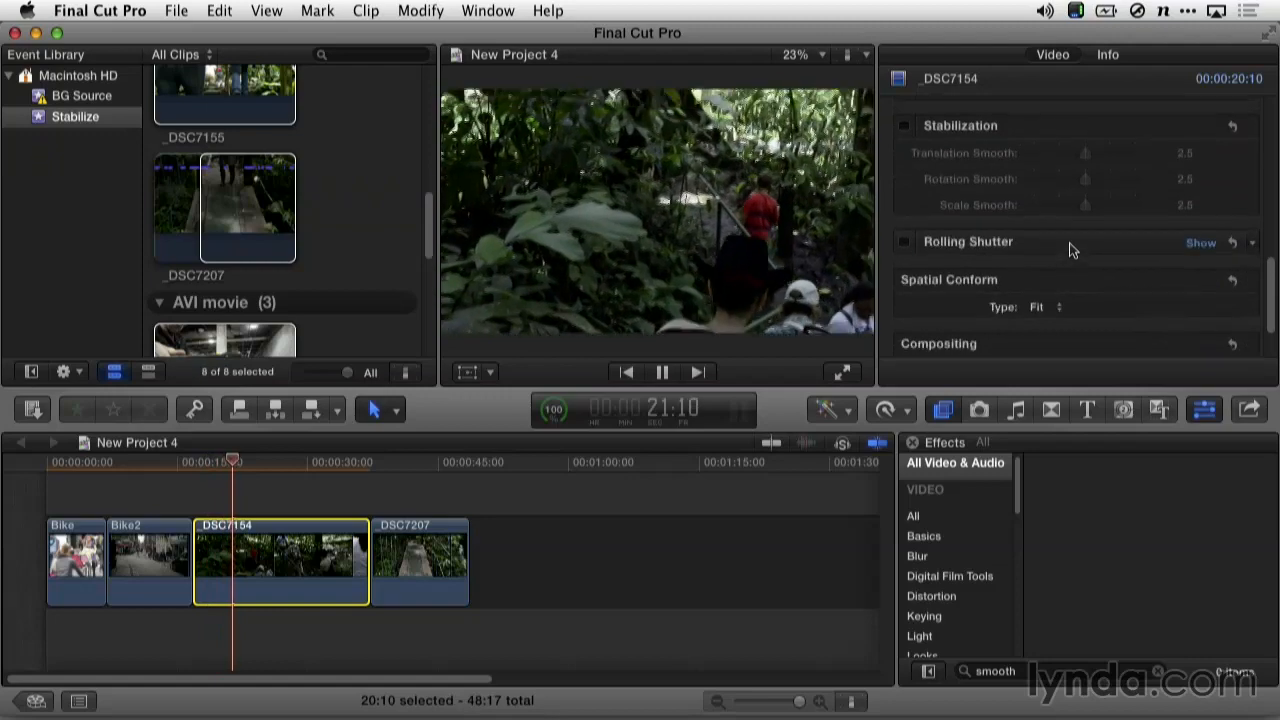
pyautogui.click(904, 126)
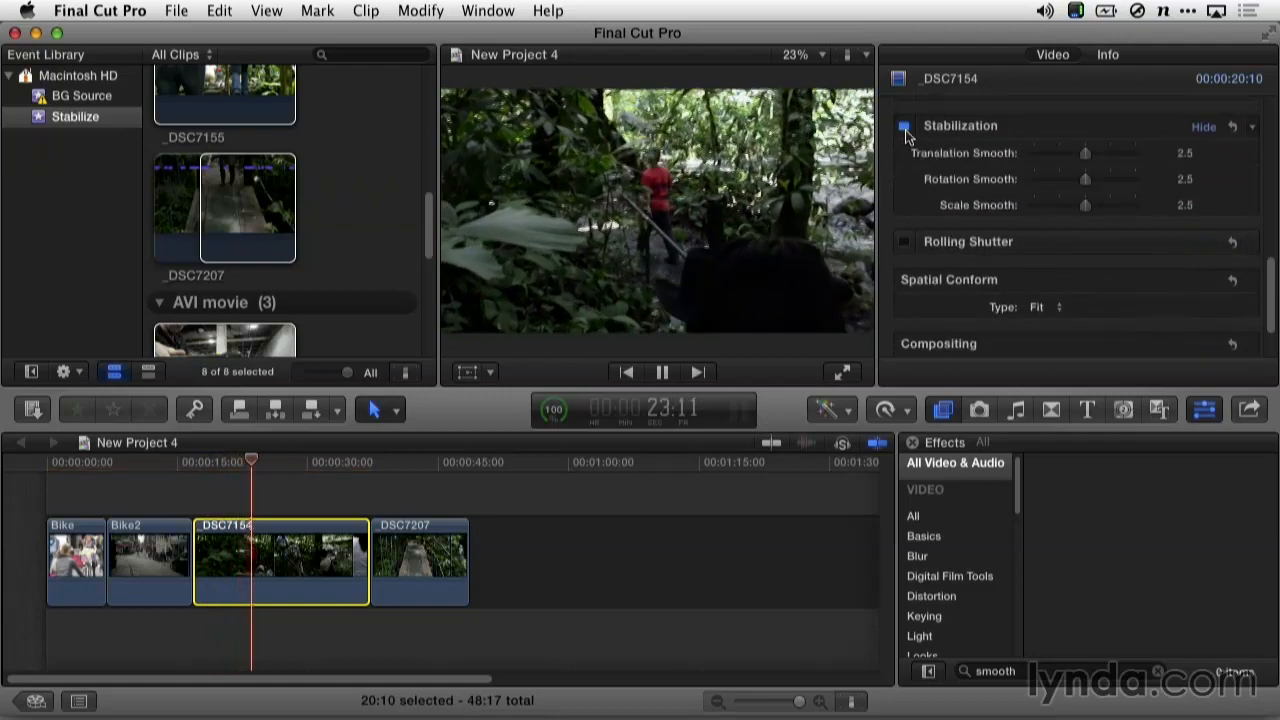
# Replay the stabilized _DSC7154 clip from its start
pyautogui.press('space')
pyautogui.click(198, 463)
pyautogui.press('space')
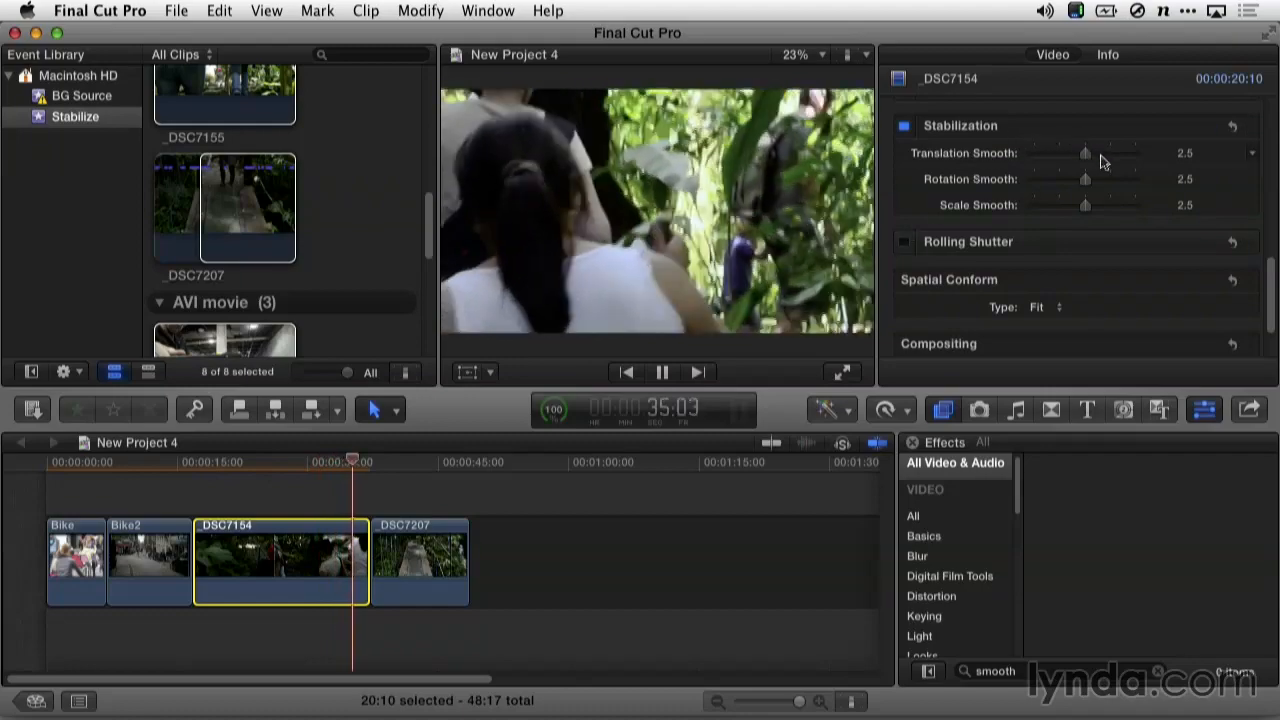
# Nudge _DSC7207's Translation Smooth slider up toward 3.45
pyautogui.moveTo(1106, 165); pyautogui.dragTo(1110, 168)
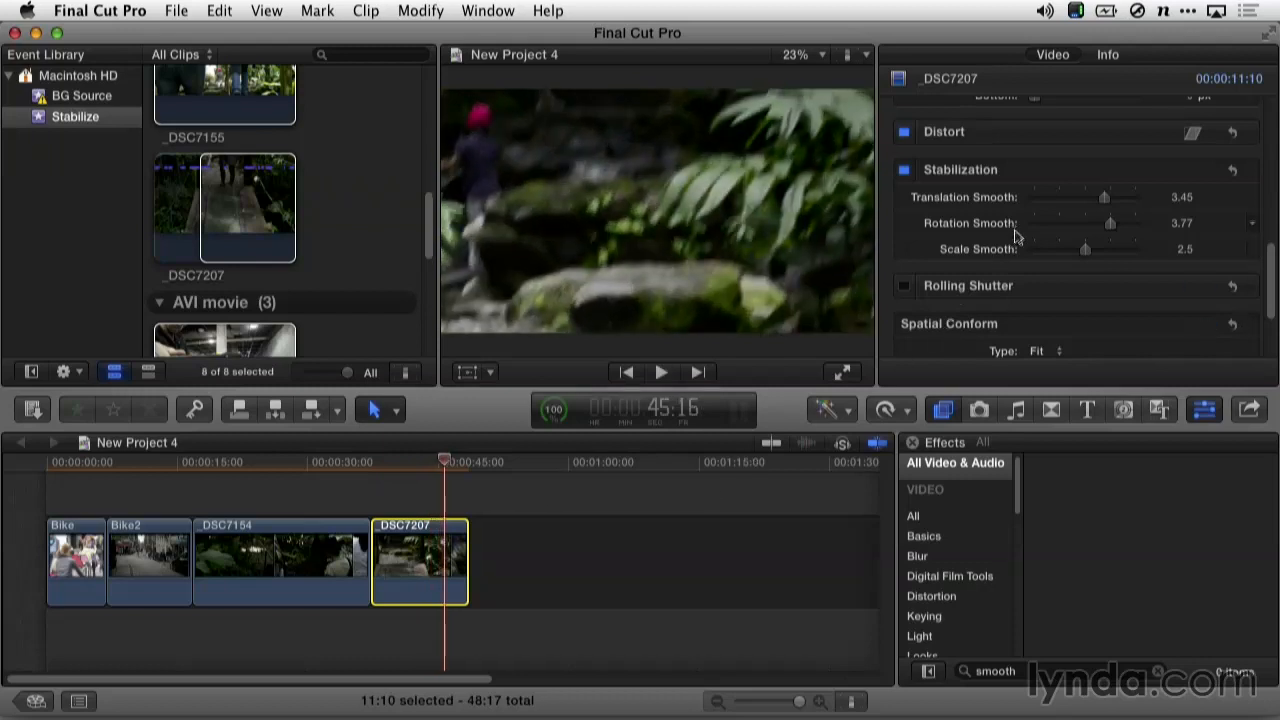
# Lower _DSC7207's Translation Smooth to about 1.23, render with Ctrl+R, and play back to check
pyautogui.click(1060, 199)
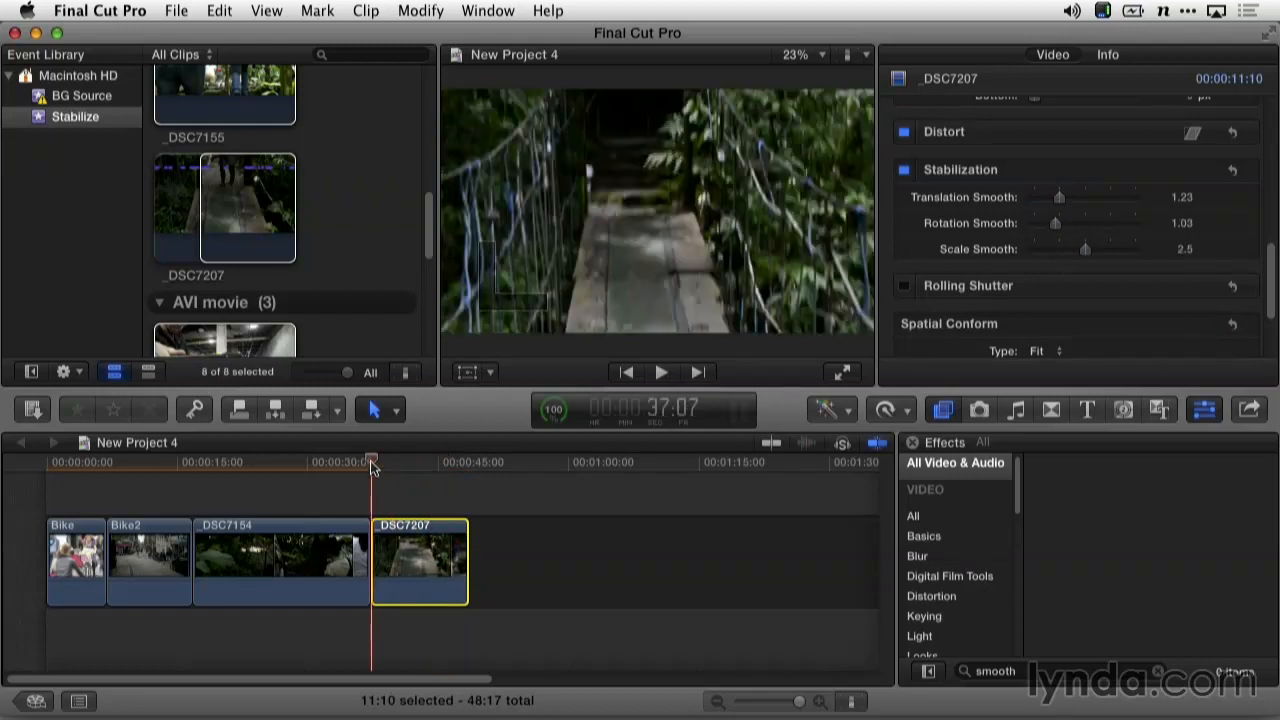
pyautogui.hotkey('ctrl', 'r')
pyautogui.press('space')
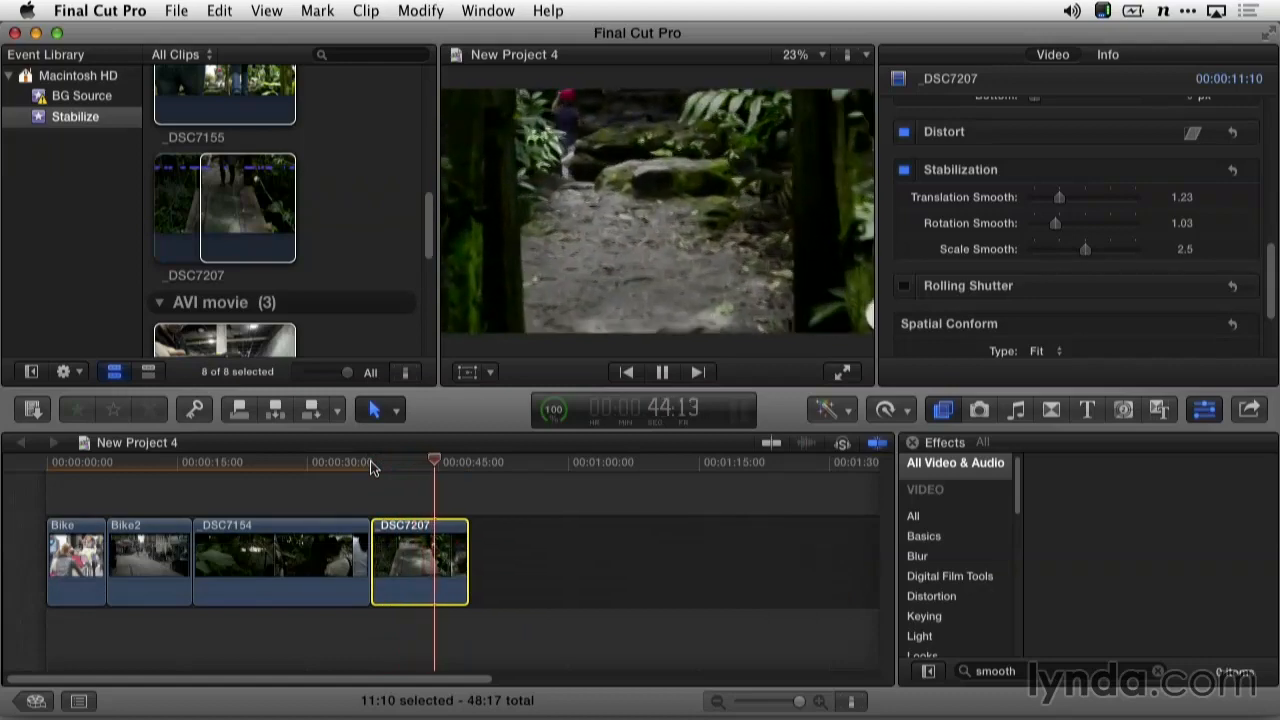
pyautogui.press('space')
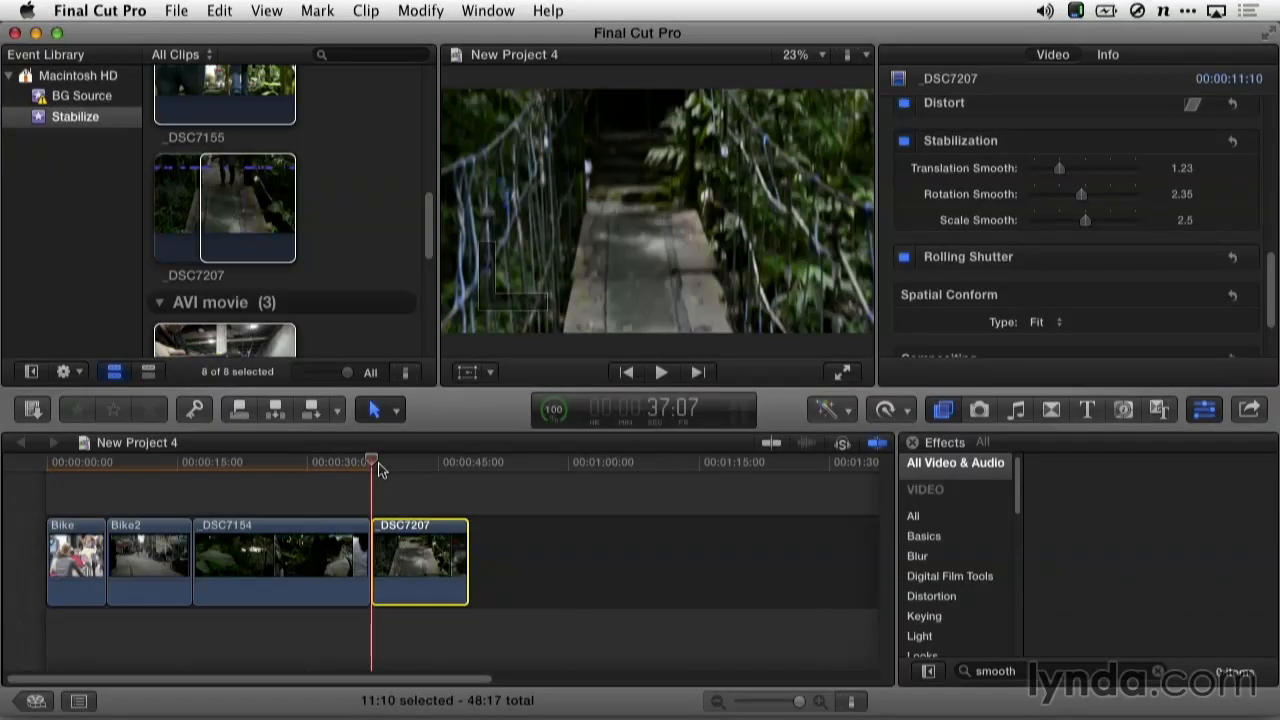
pyautogui.press('space')
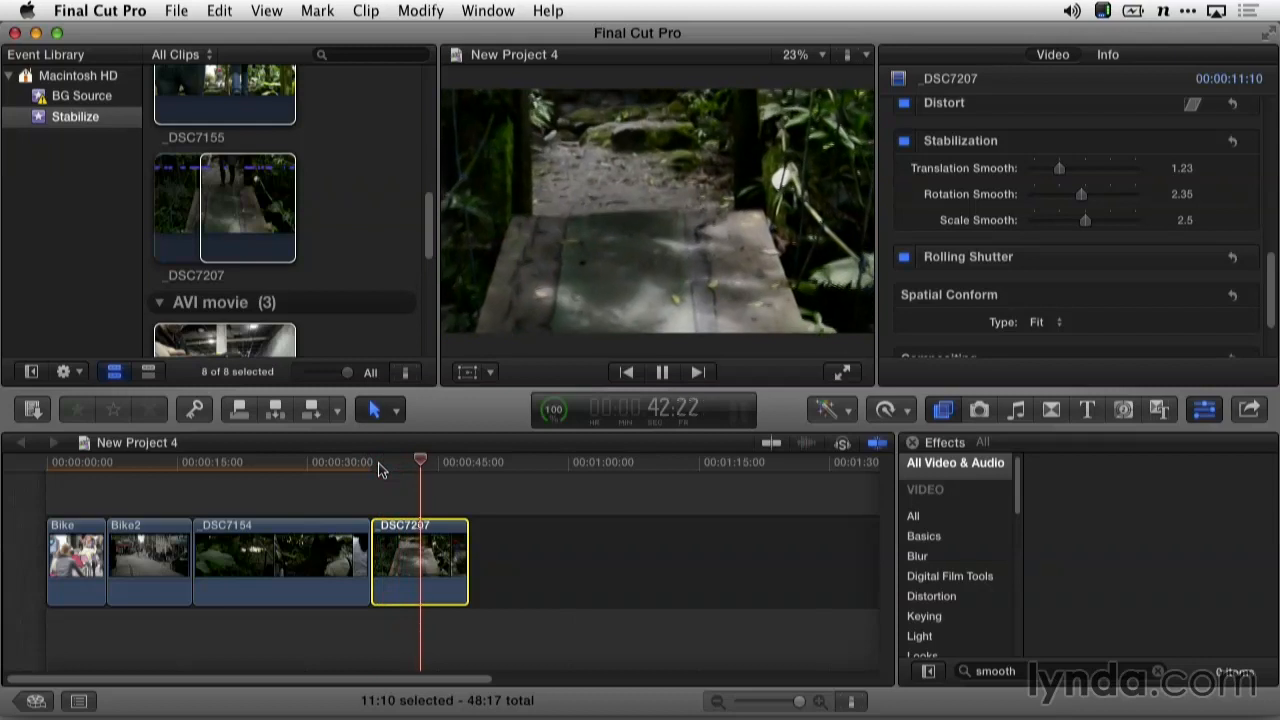
pyautogui.press('space')
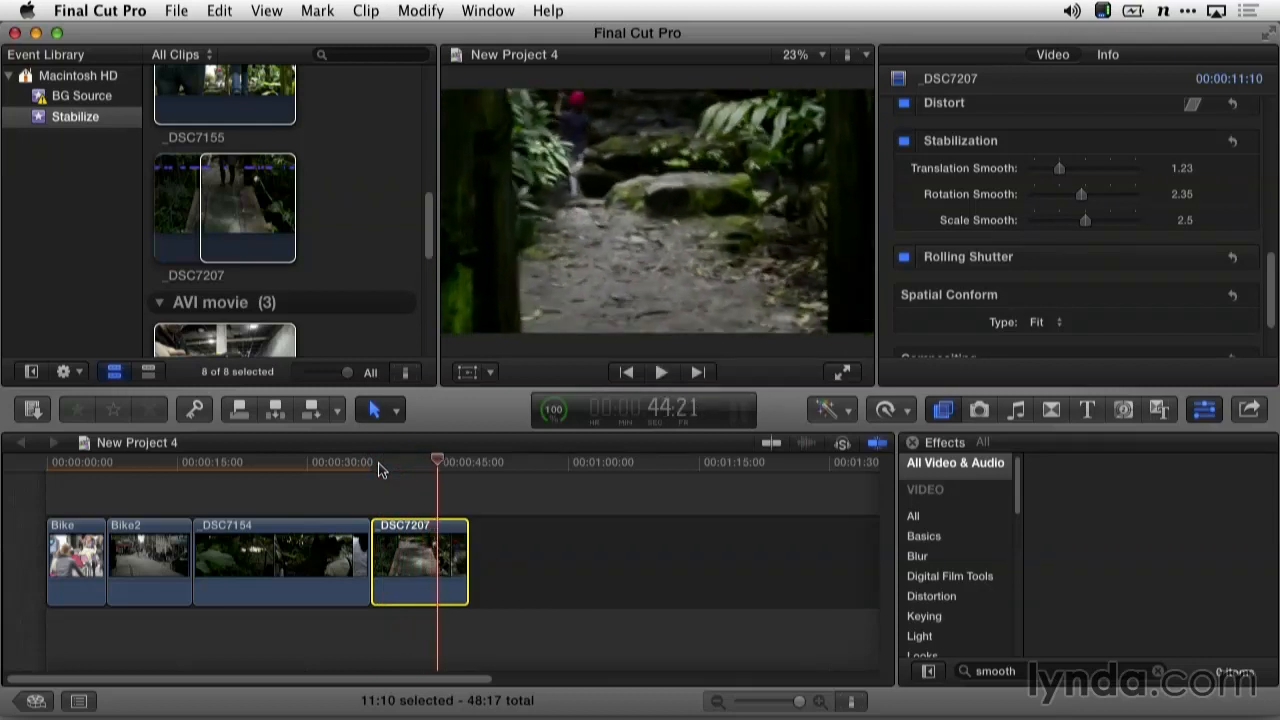